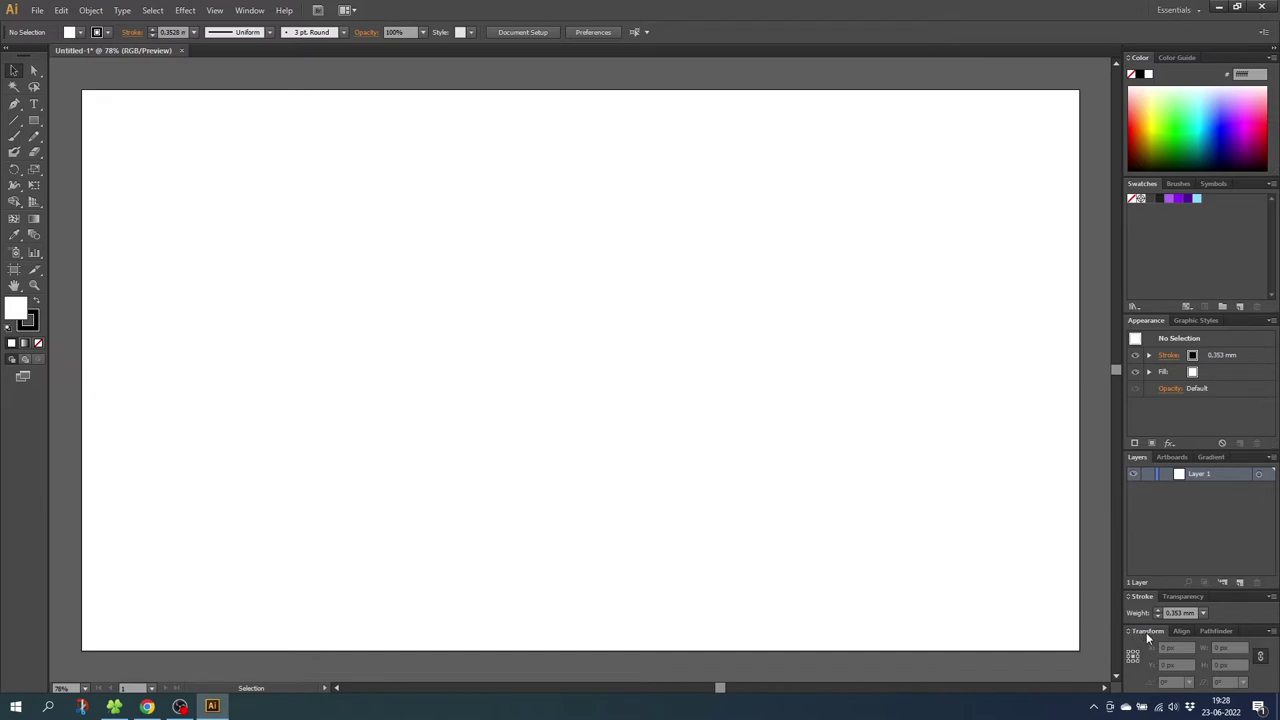
Show the Transform panel and turn off Align New Objects to Pixel Grid in its menu
click(249, 10)
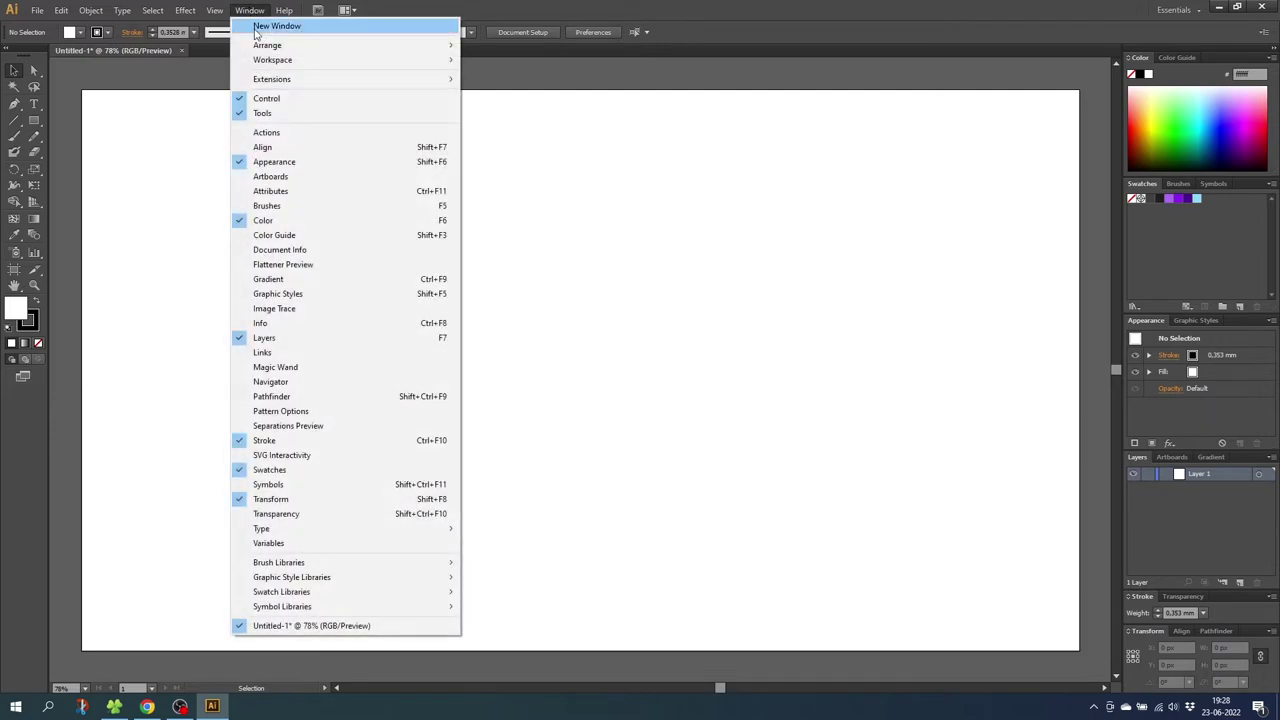
click(287, 503)
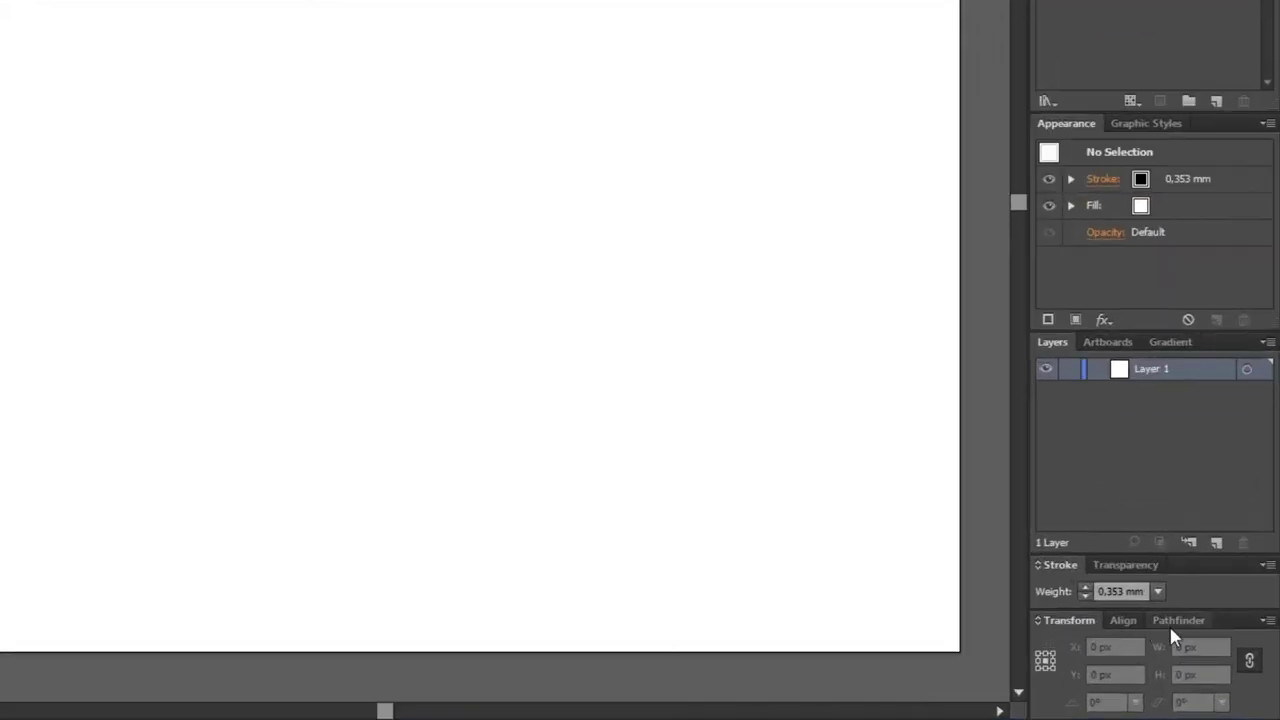
click(1267, 621)
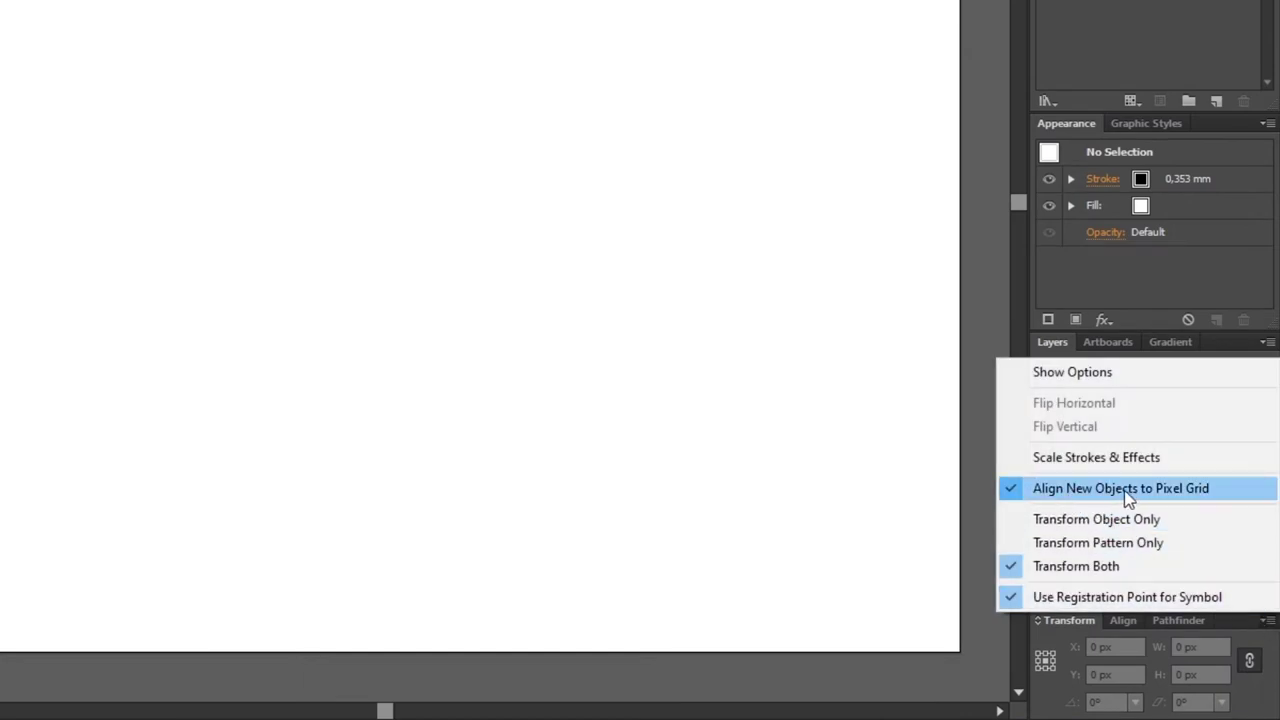
click(1097, 492)
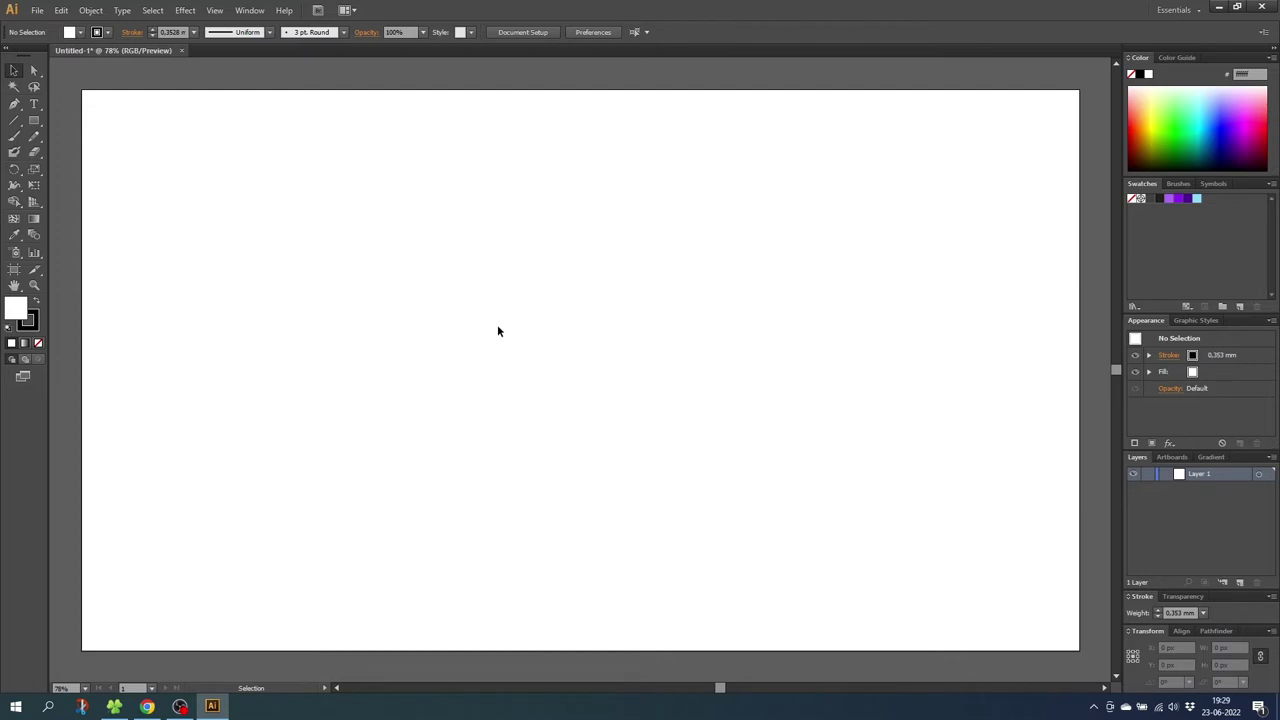
Draw a flat-topped hexagon about 129 by 112 px near the artboard's top left with the Polygon tool
drag(34, 120, 101, 168)
drag(367, 127, 391, 150)
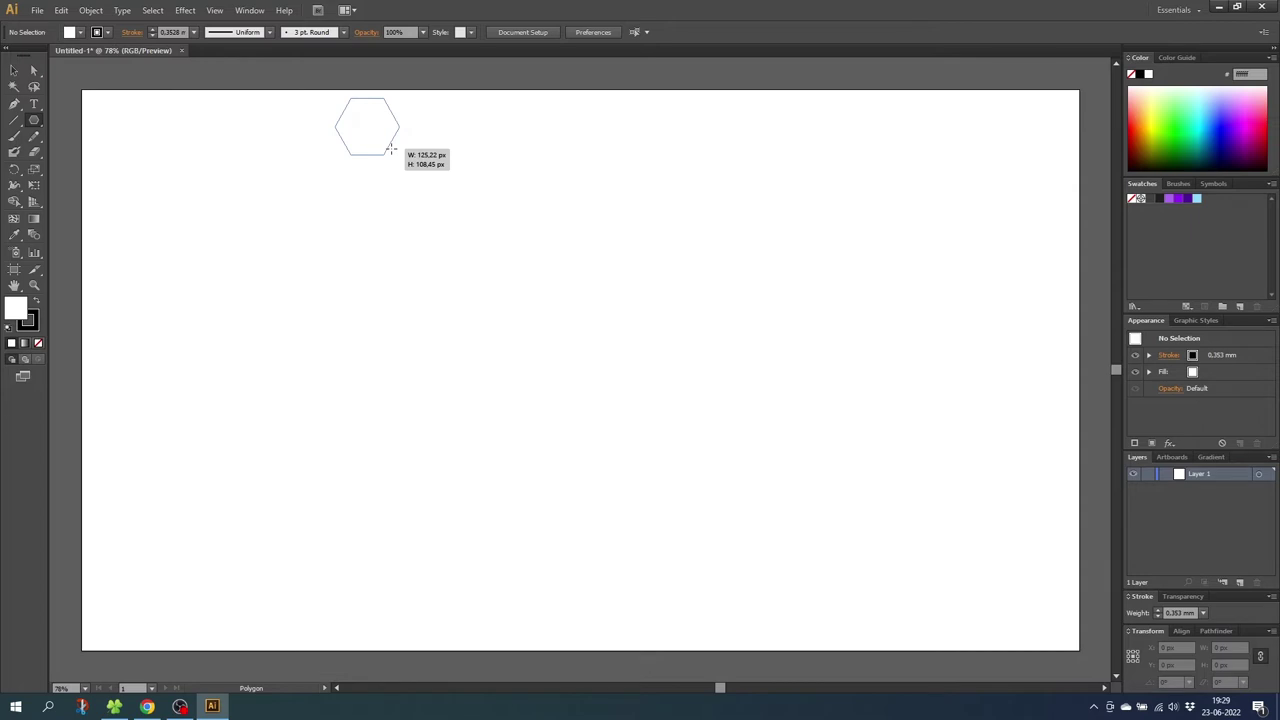
drag(391, 150, 391, 150)
drag(391, 150, 394, 150)
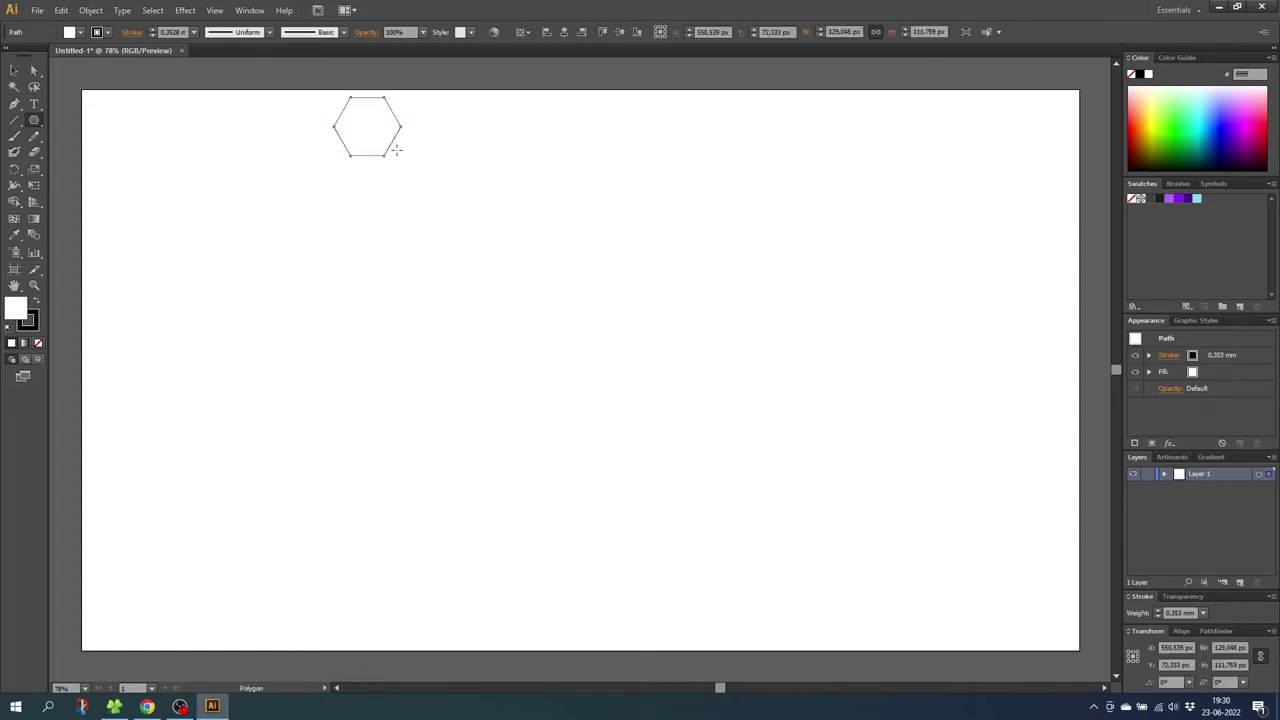
Copy the hexagon straight down repeatedly into a five-hexagon column and select the column
click(13, 71)
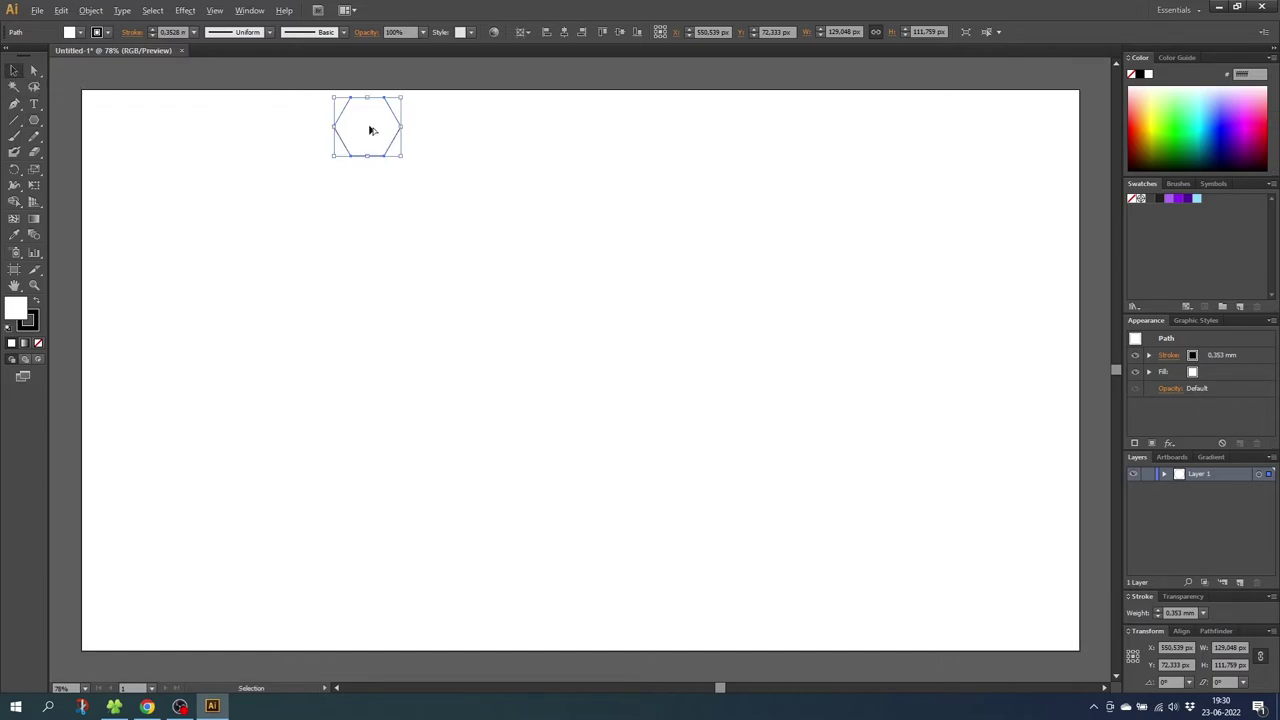
drag(370, 130, 376, 184)
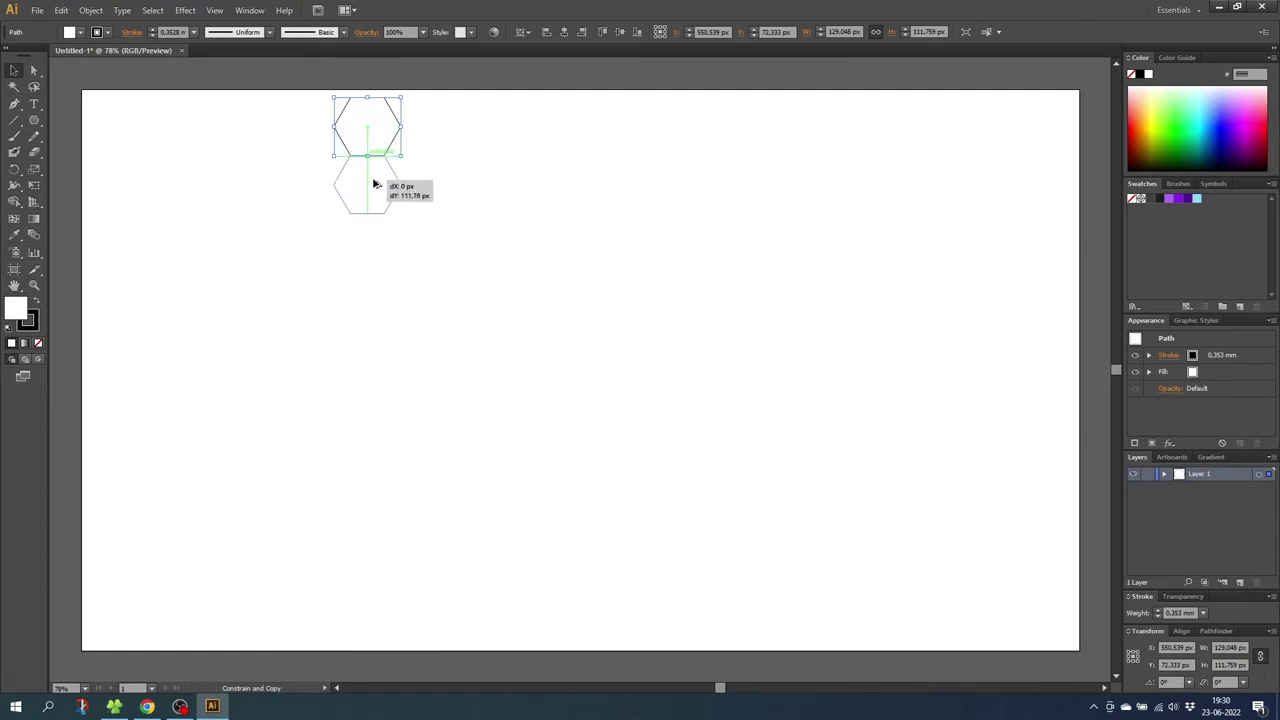
drag(376, 184, 376, 184)
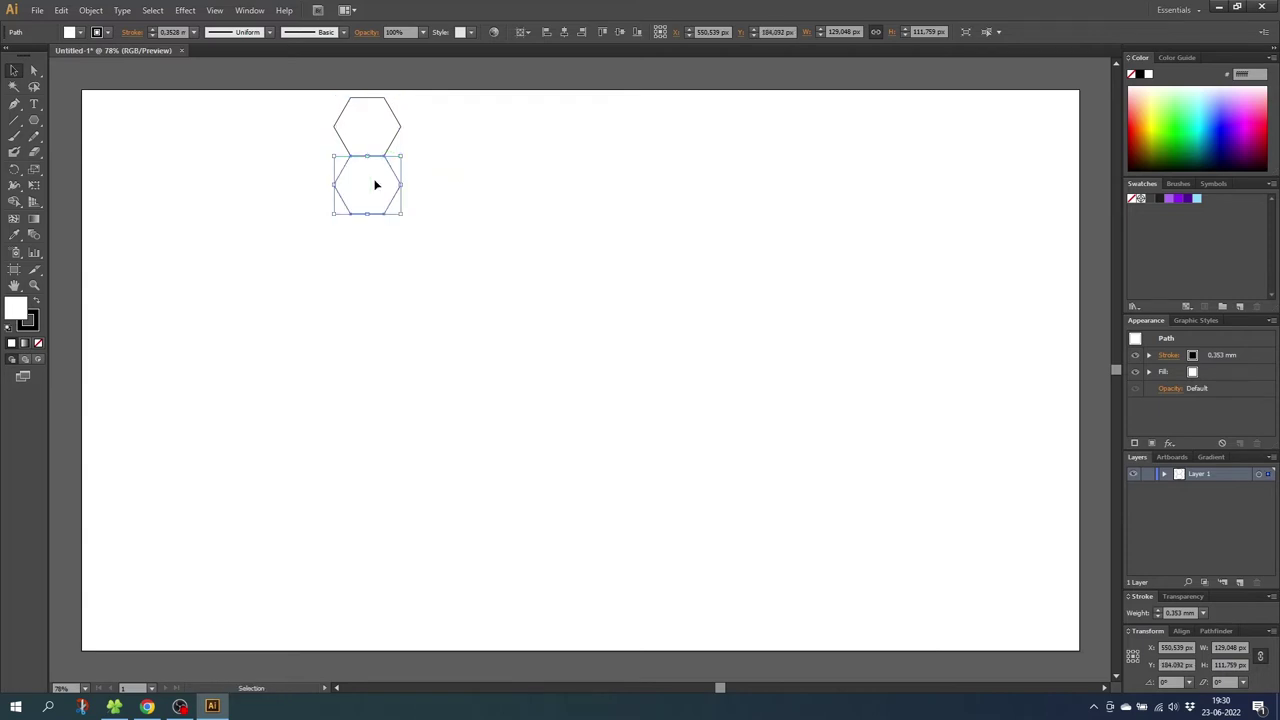
key(ctrl+d)
key(ctrl+d)
key(ctrl+d)
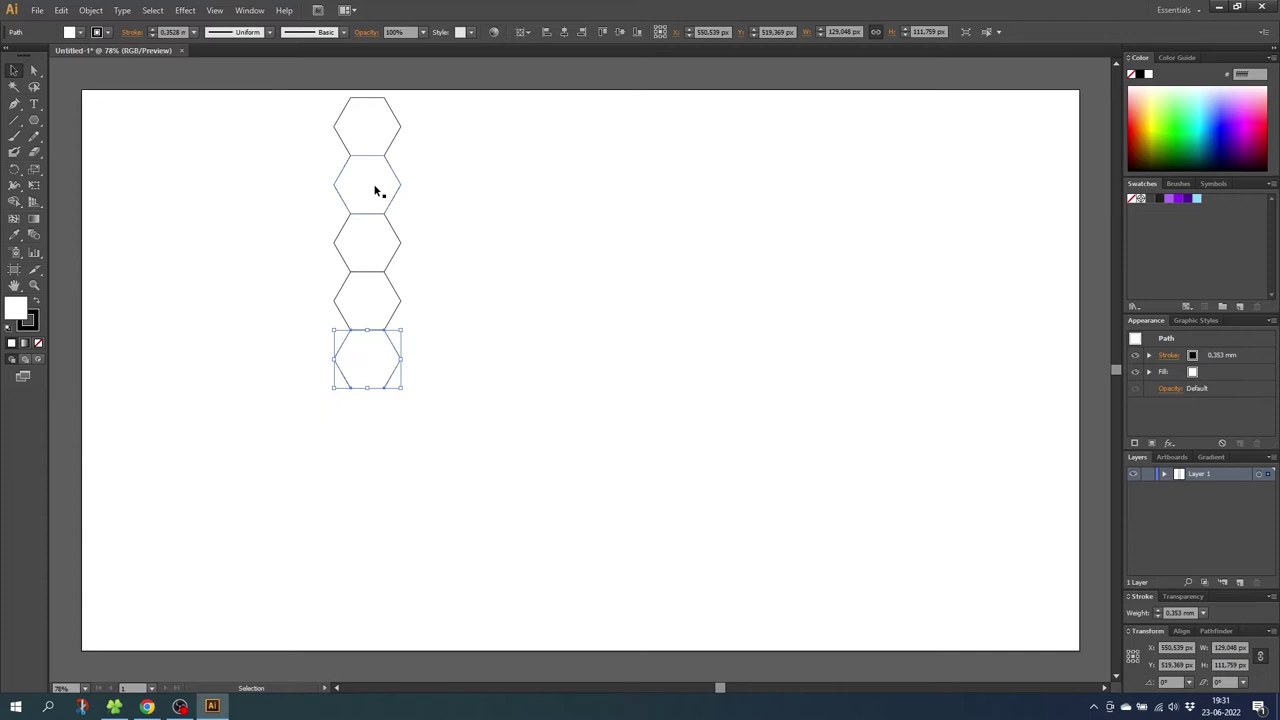
drag(417, 102, 341, 377)
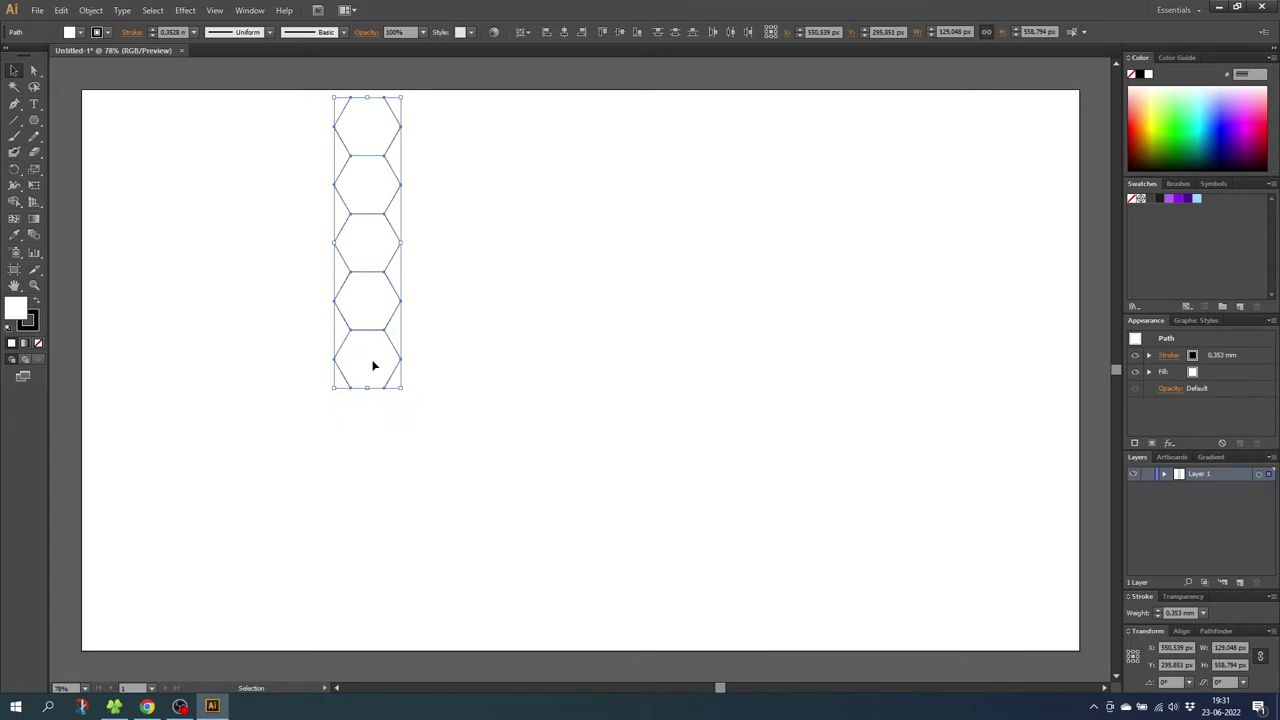
drag(363, 244, 412, 273)
Undo the stray column copy and rotate the hexagon column by 30°
key(ctrl+z)
double_click(14, 170)
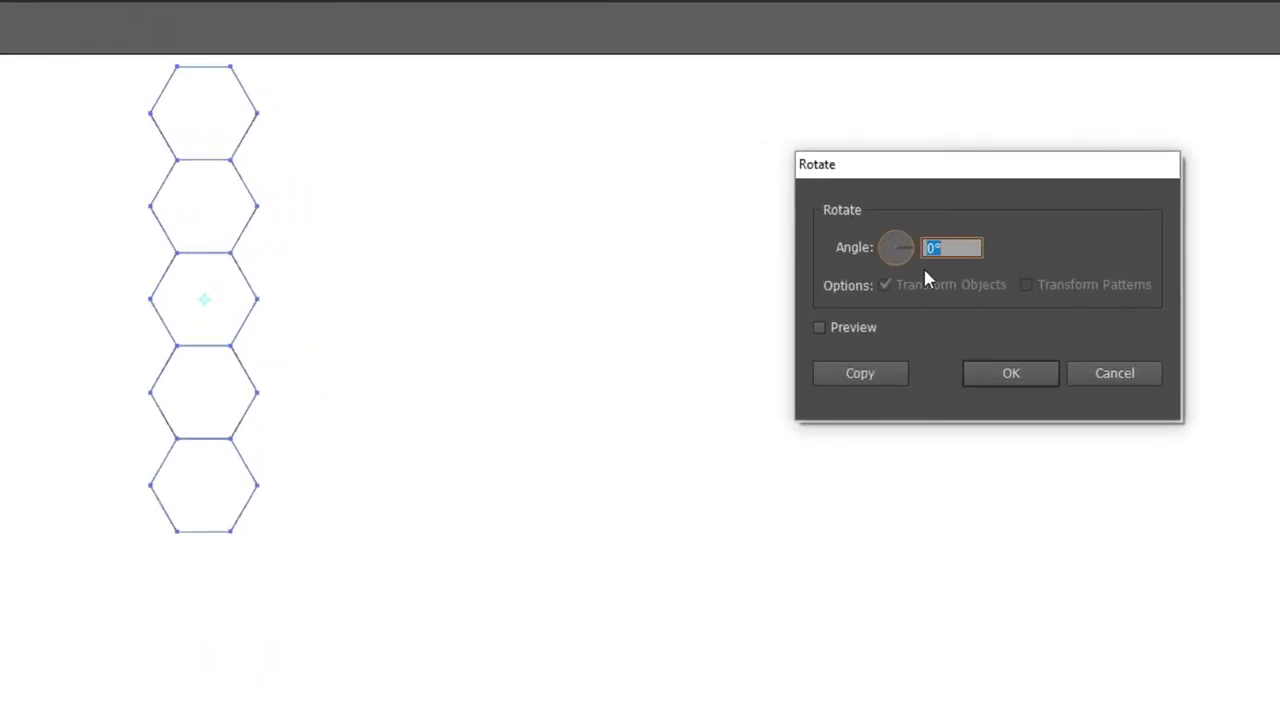
text(30)
click(1022, 388)
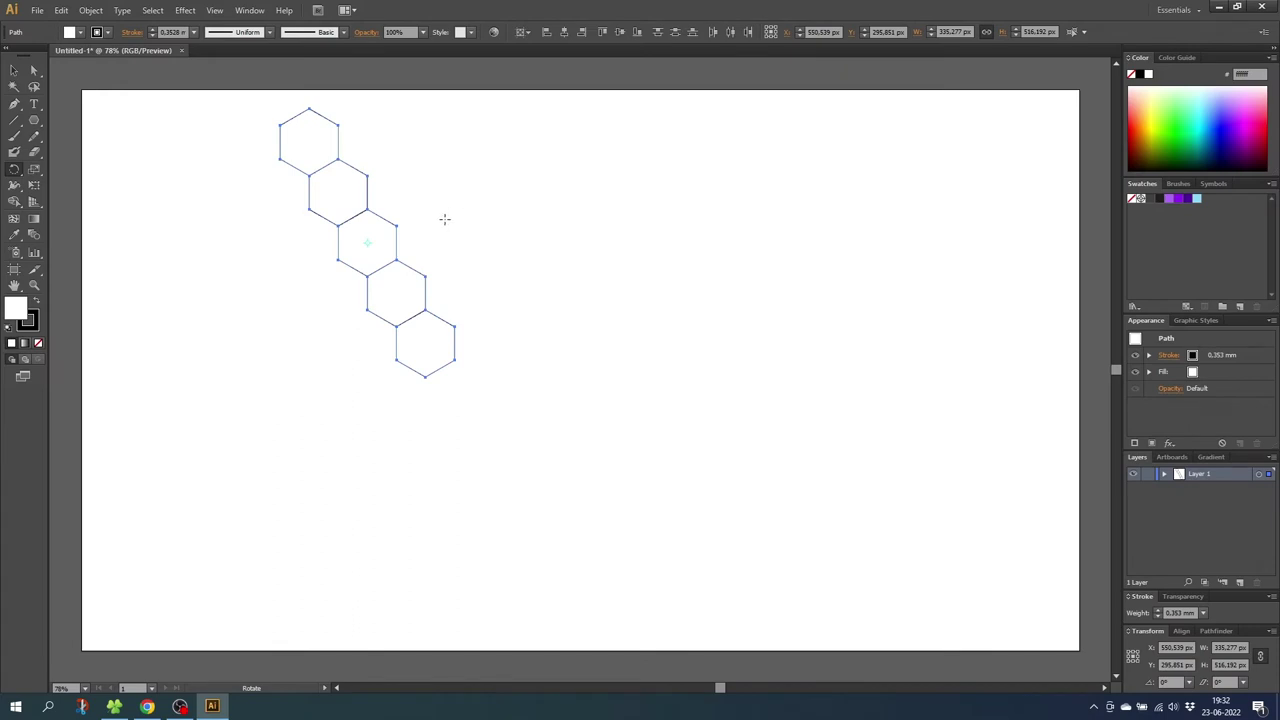
Duplicate the tilted column rightward repeatedly into seven interlocking columns
click(14, 70)
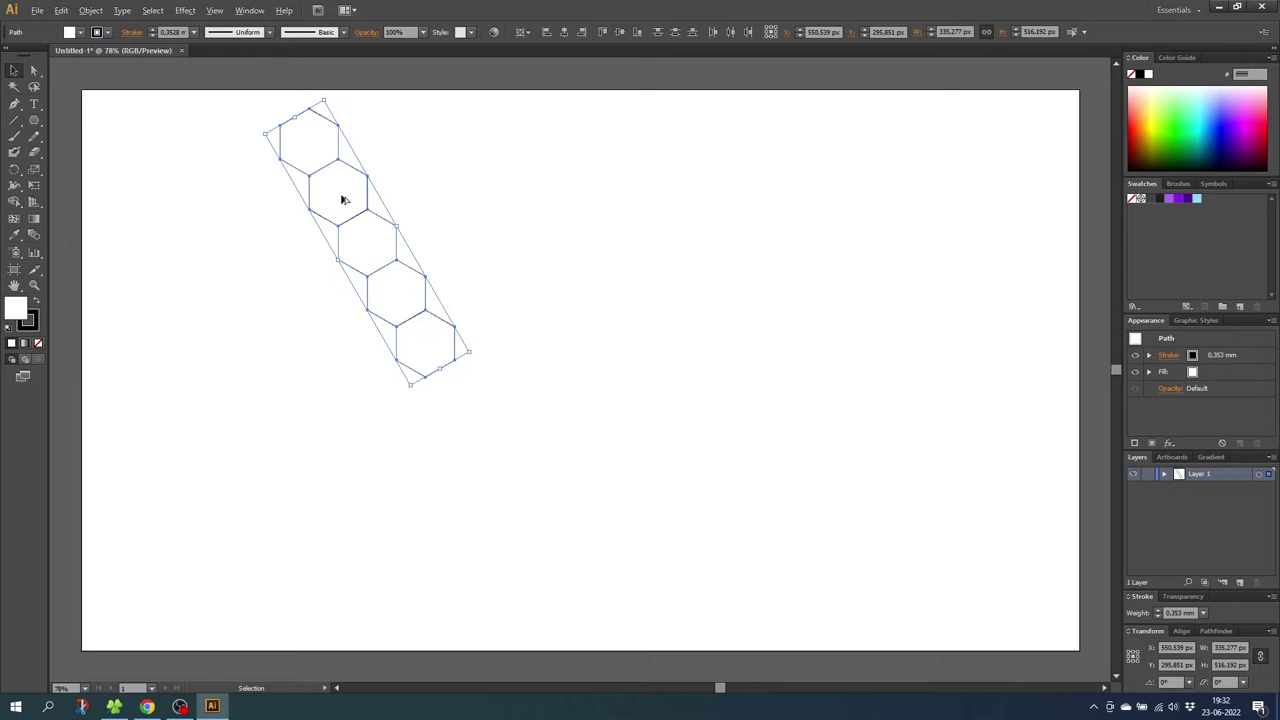
drag(341, 200, 398, 208)
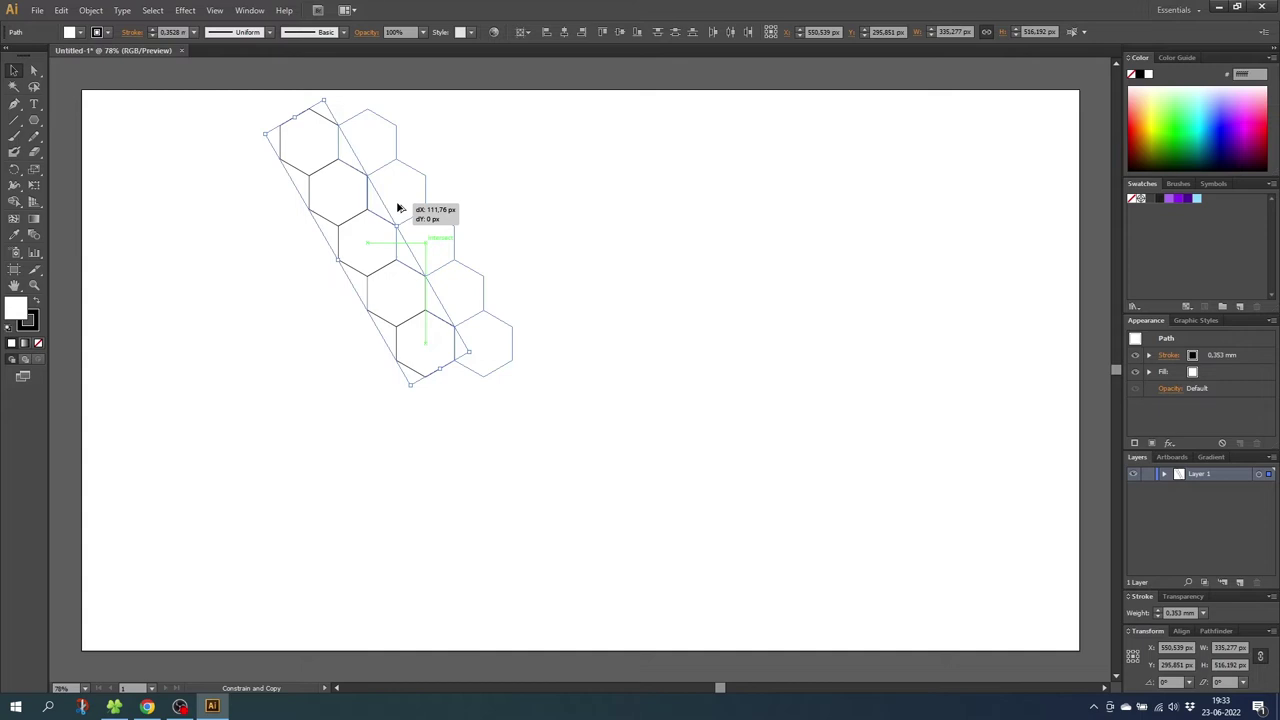
drag(397, 207, 400, 207)
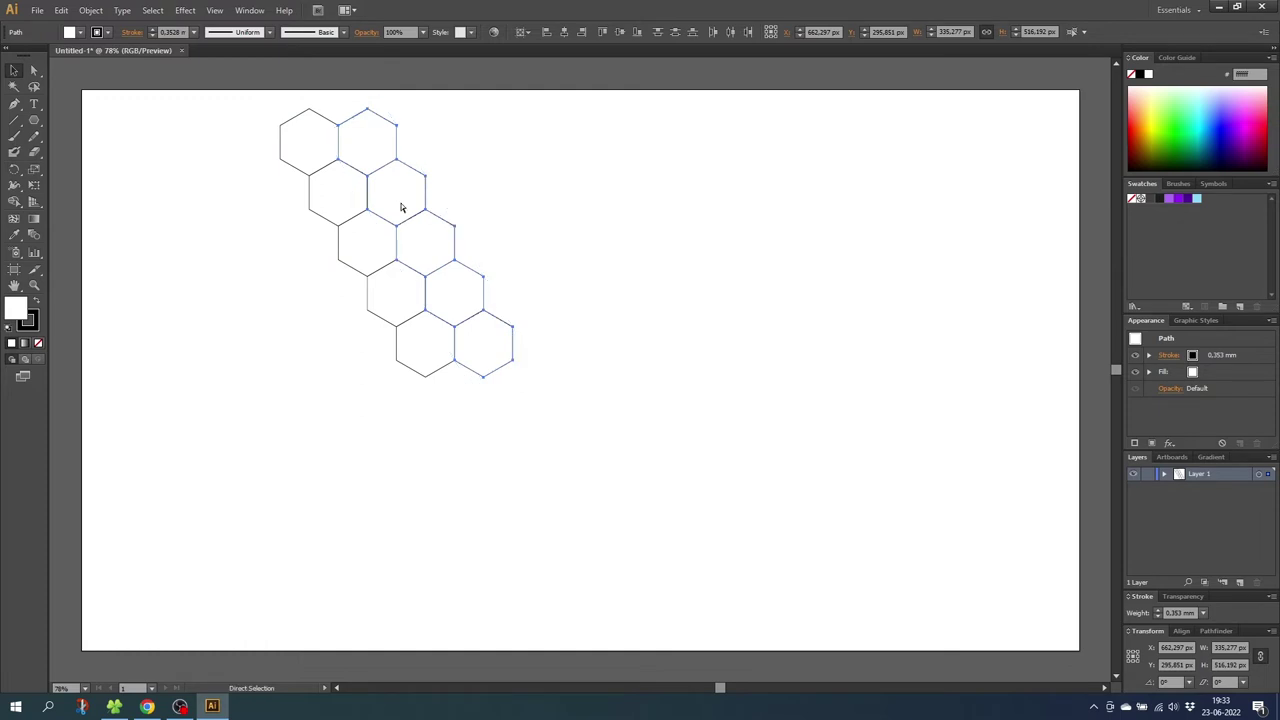
key(ctrl+d)
key(ctrl+d)
key(ctrl+d)
key(ctrl+d)
key(ctrl+d)
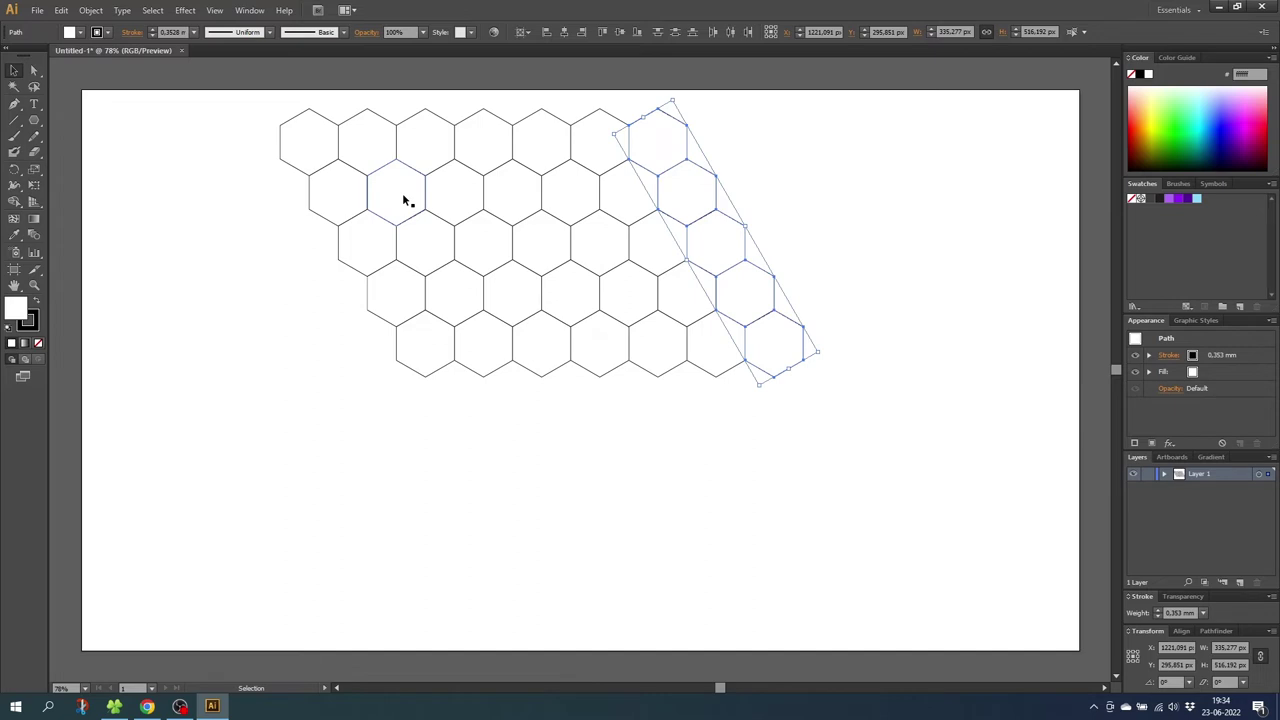
Select all hexagons and raise their stroke weight to 3 mm
mouse_move(250, 122)
mouse_down()
mouse_move(723, 357)
mouse_move(799, 381)
mouse_up()
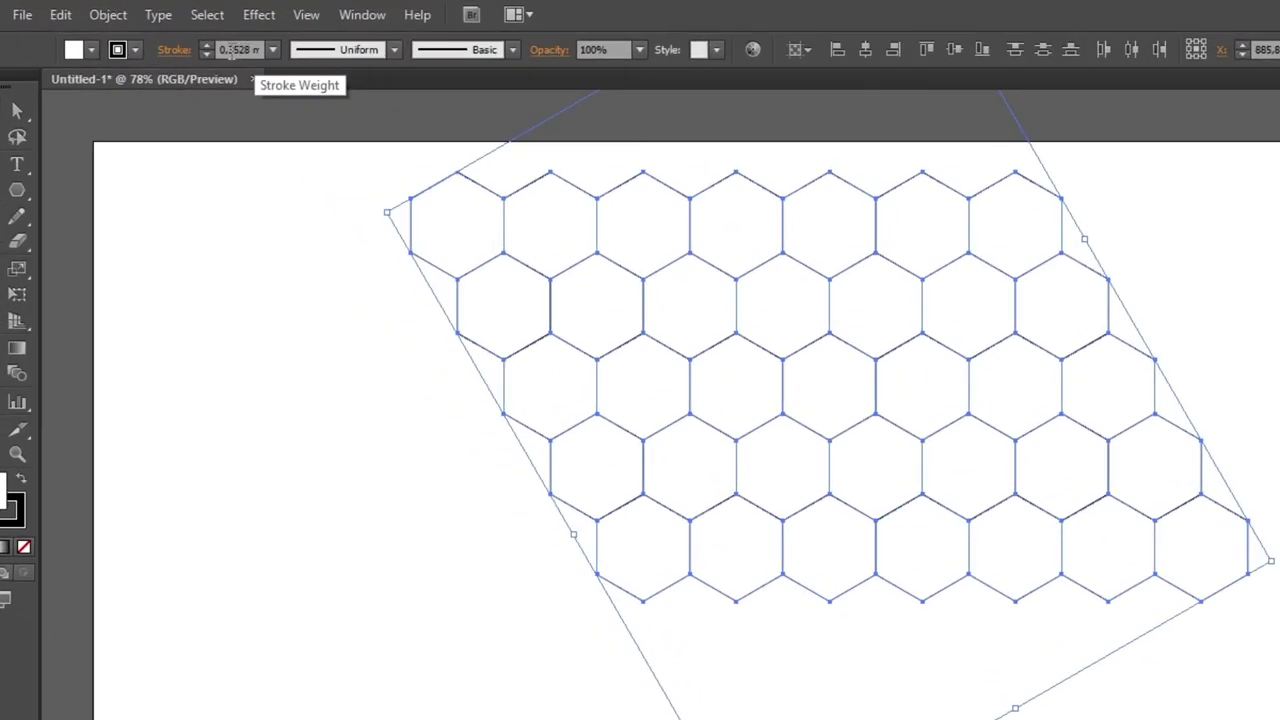
click(207, 45)
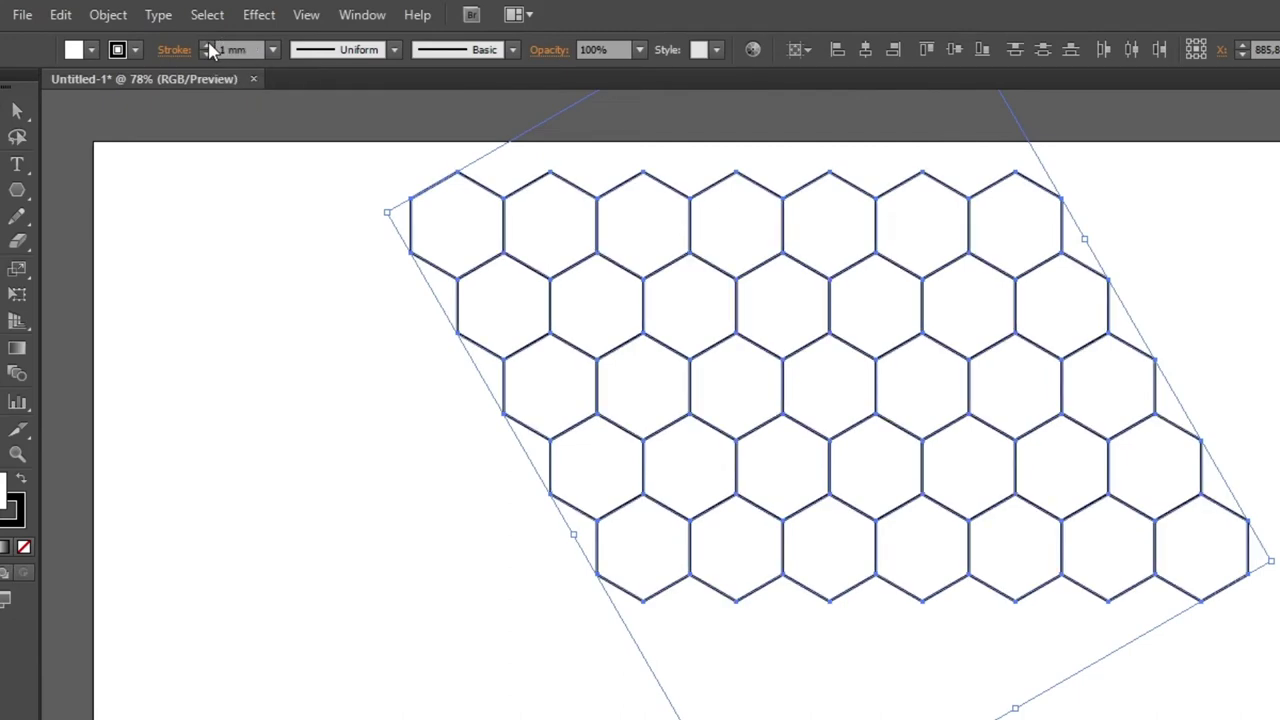
click(207, 46)
click(207, 46)
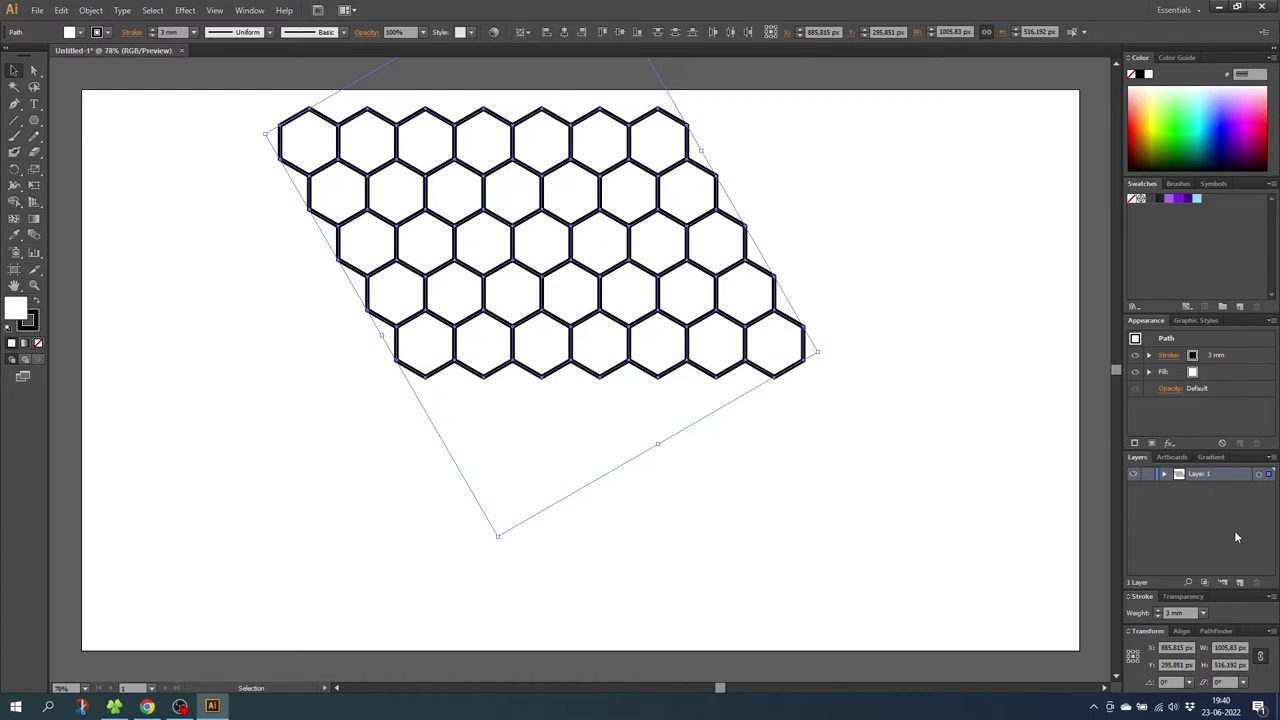
Add Layer 2 and draw a rectangle over the honeycomb grid
click(1240, 583)
click(67, 163)
drag(33, 120, 74, 121)
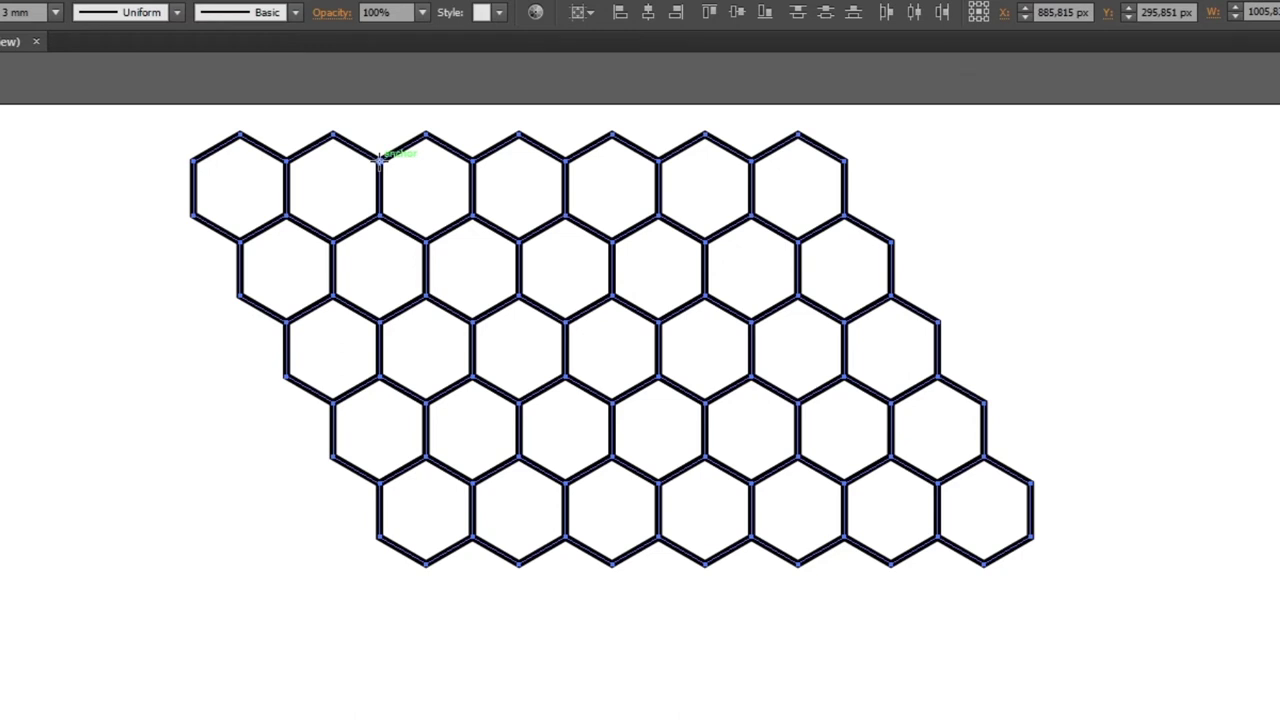
mouse_move(380, 158)
mouse_down()
mouse_move(780, 148)
mouse_move(845, 160)
mouse_move(845, 482)
mouse_up()
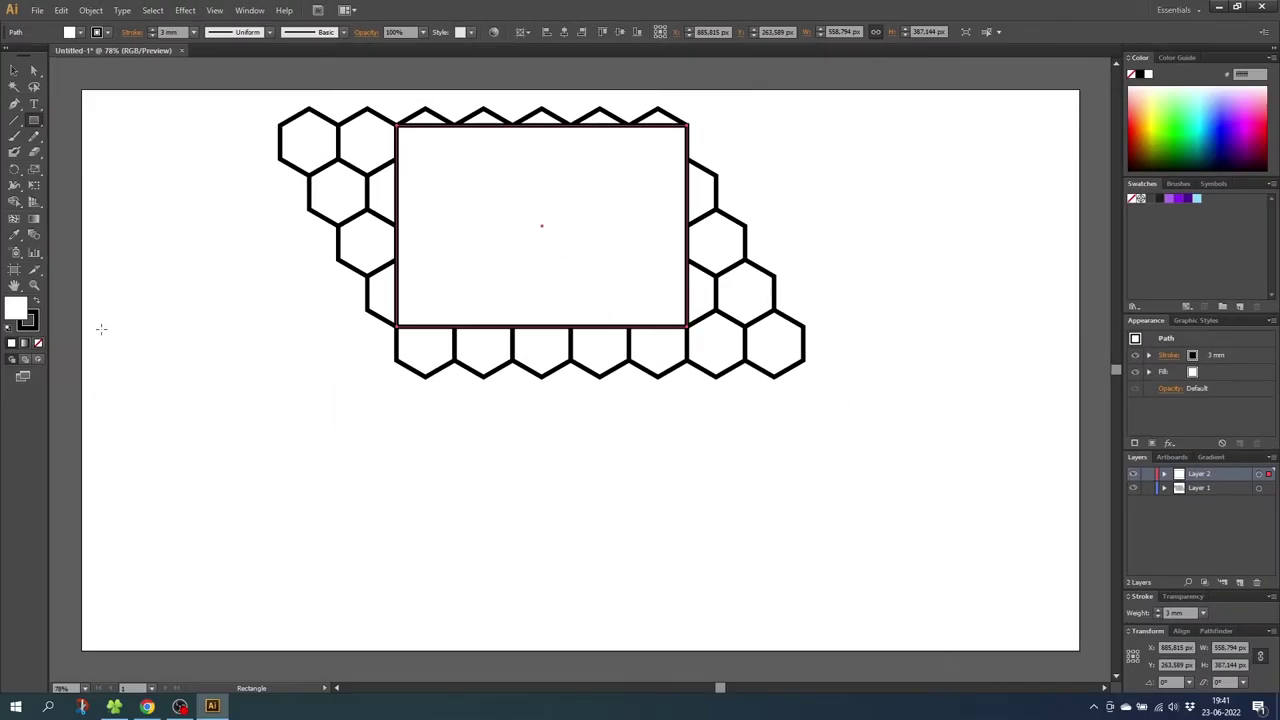
Set the rectangle's fill to None and narrow its right edge to frame one grid repeat
click(38, 343)
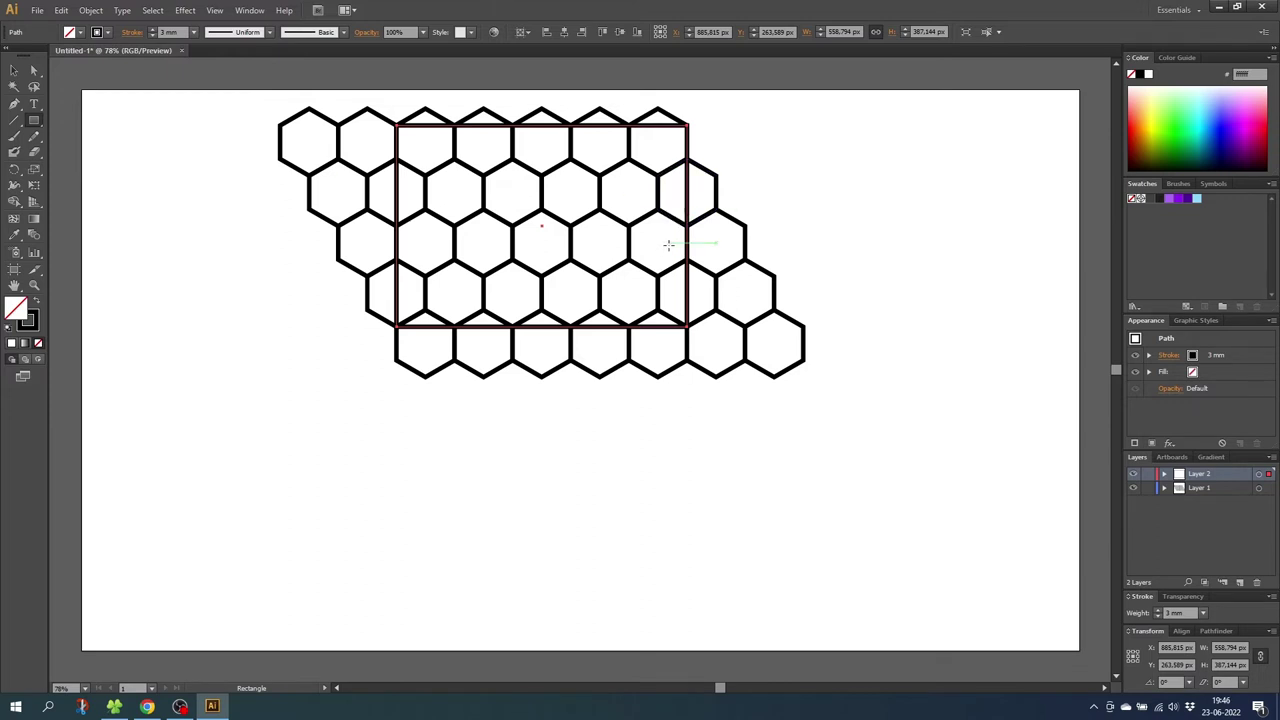
click(17, 73)
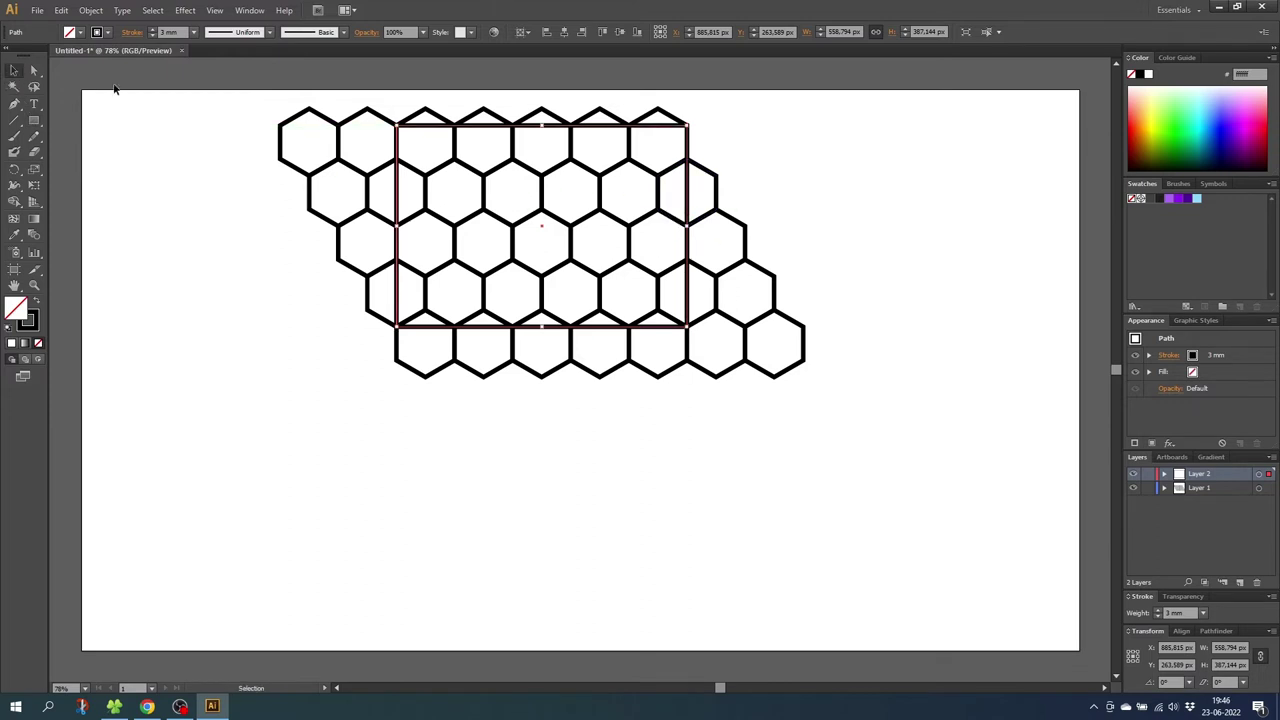
drag(688, 225, 630, 225)
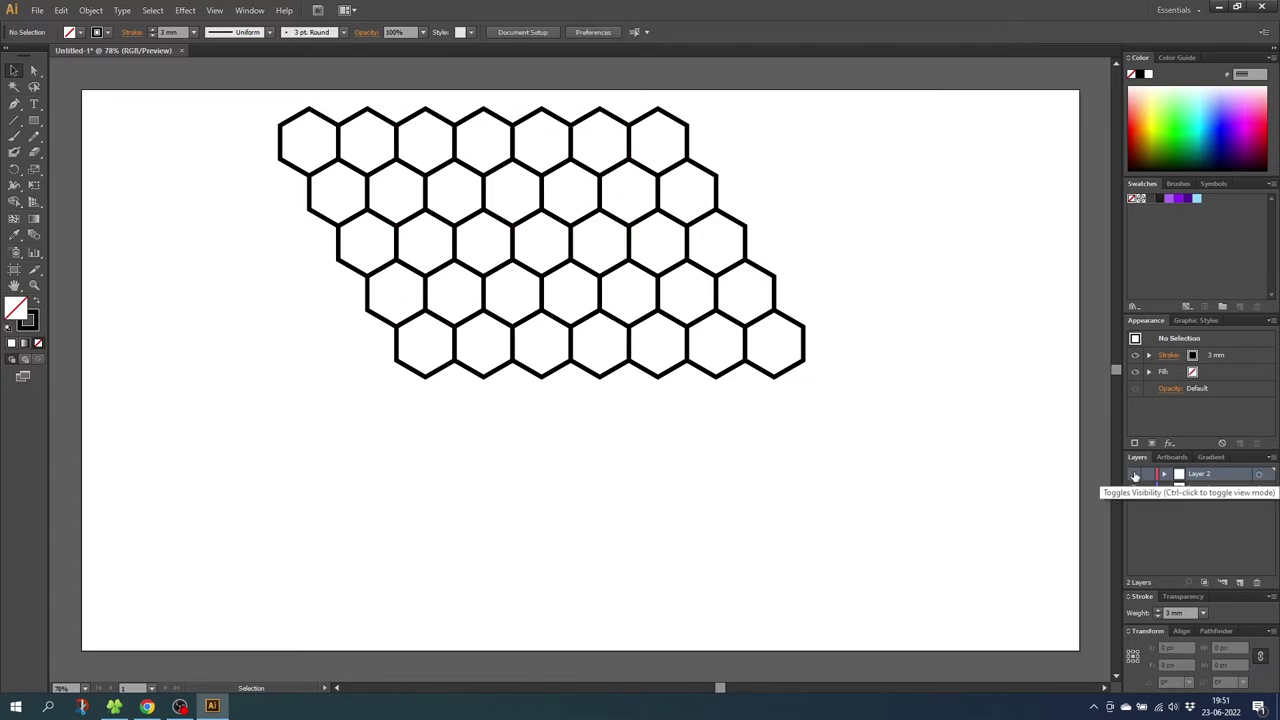
Hide Layer 2 and fill the honeycomb grid on Layer 1 with purple
click(1134, 474)
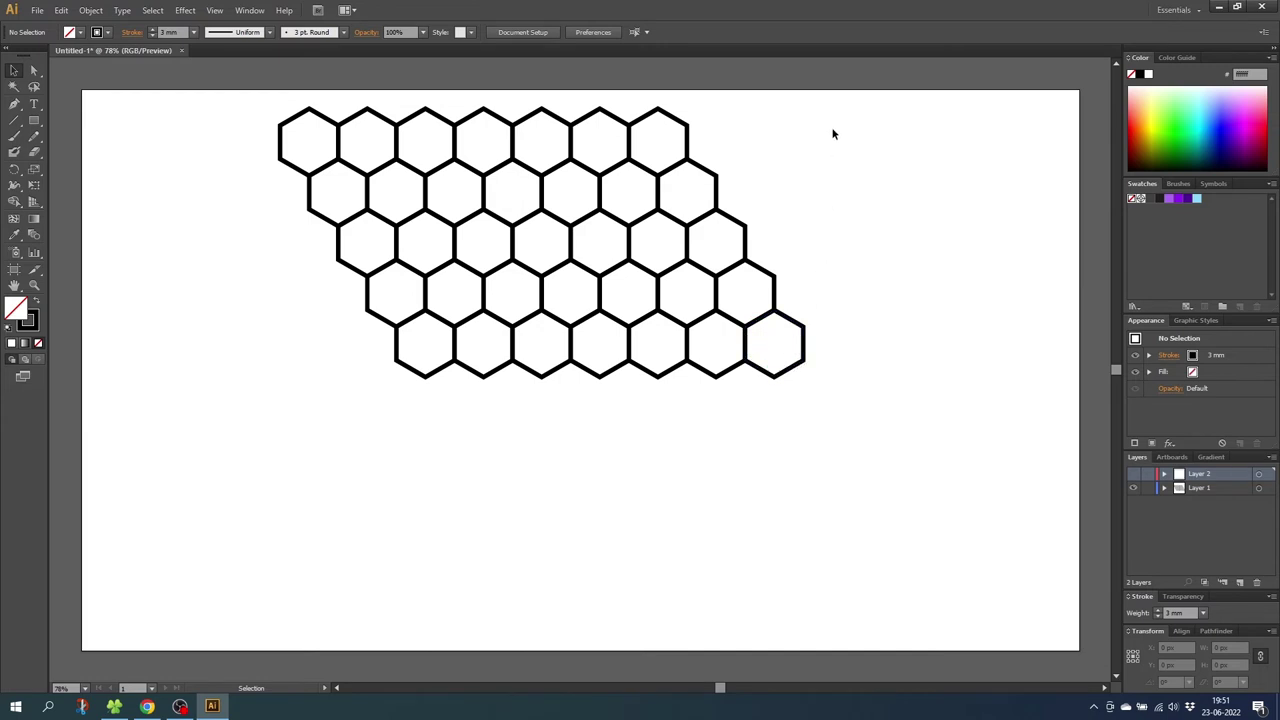
drag(833, 133, 306, 395)
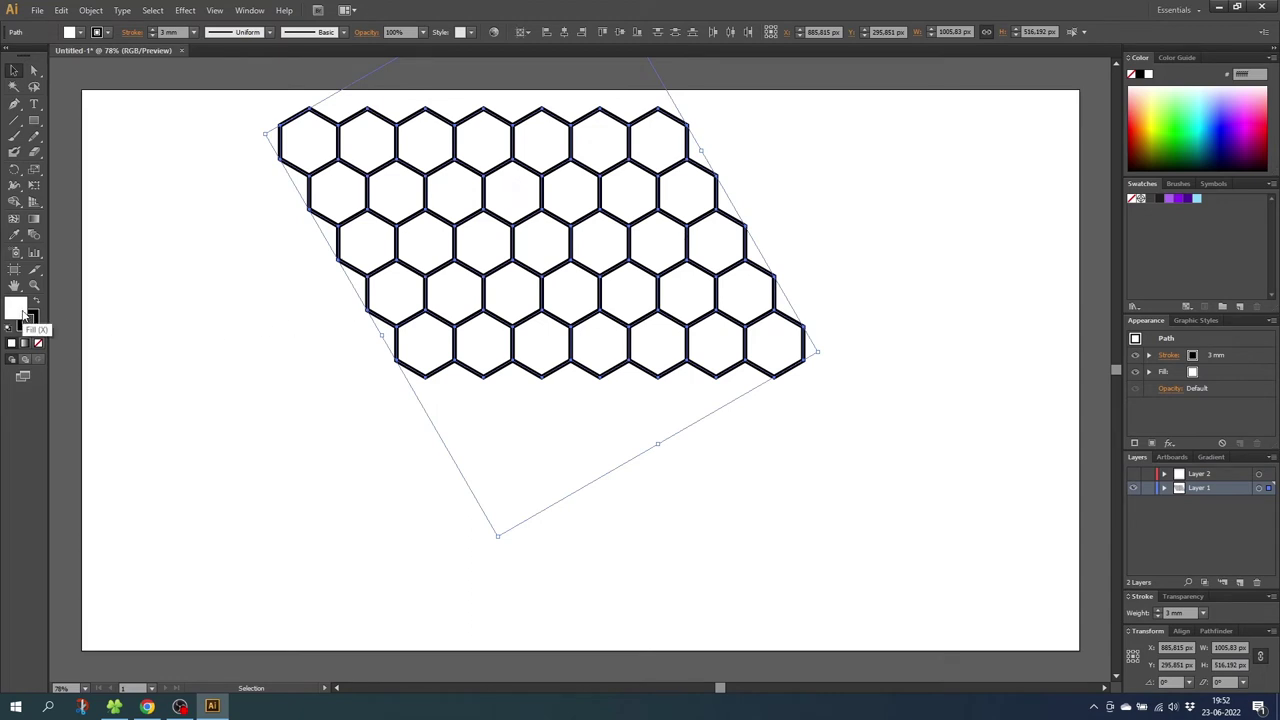
click(1175, 199)
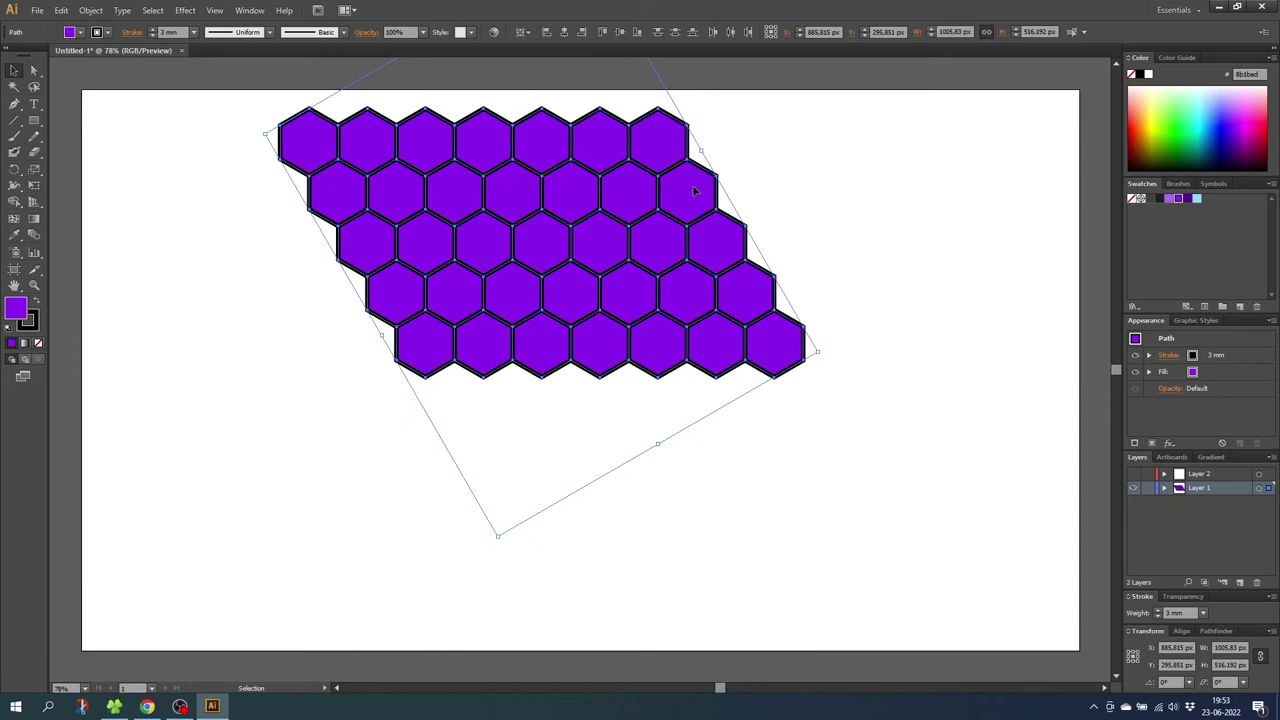
Expand the honeycomb's fill and stroke into shapes, then bring up Pathfinder
click(91, 12)
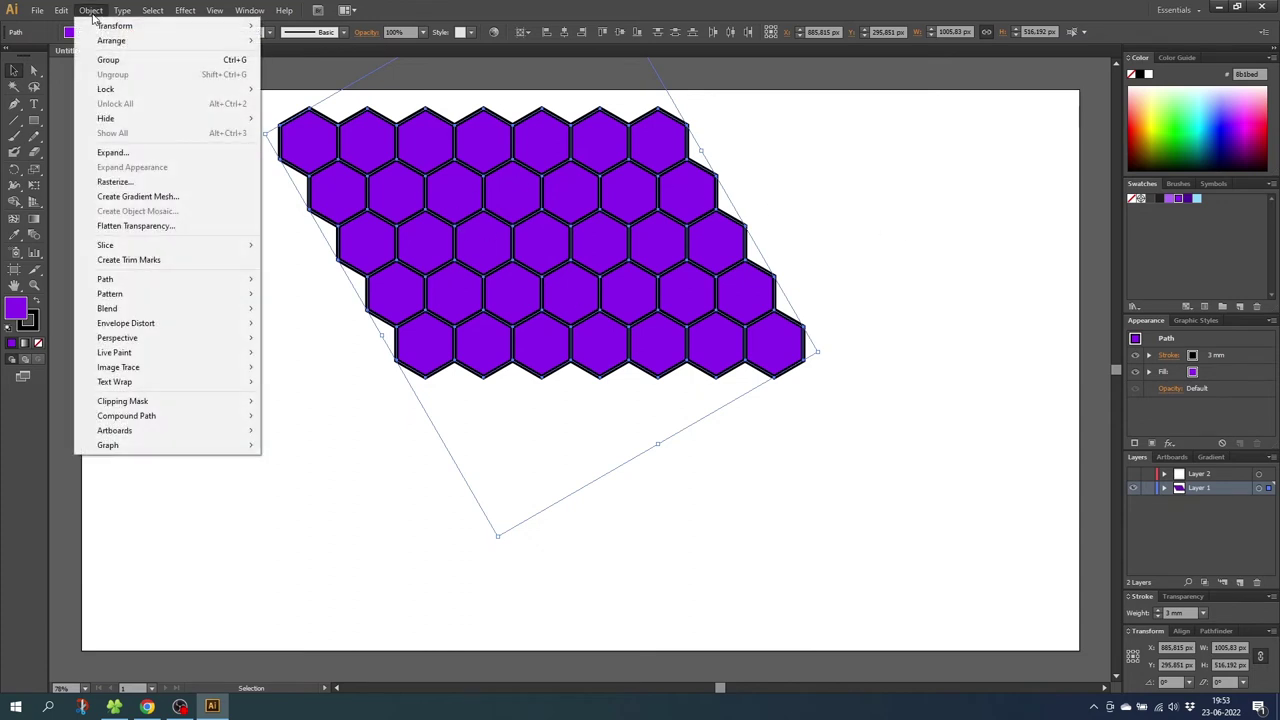
click(130, 155)
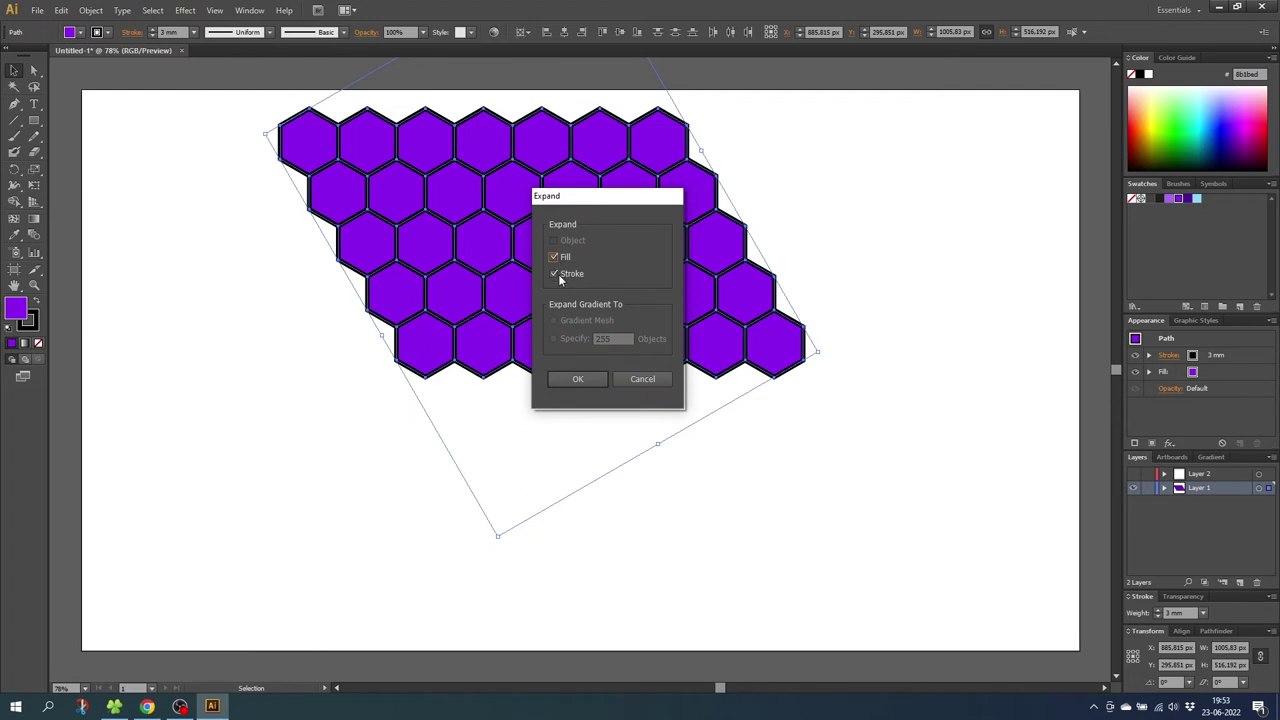
click(577, 378)
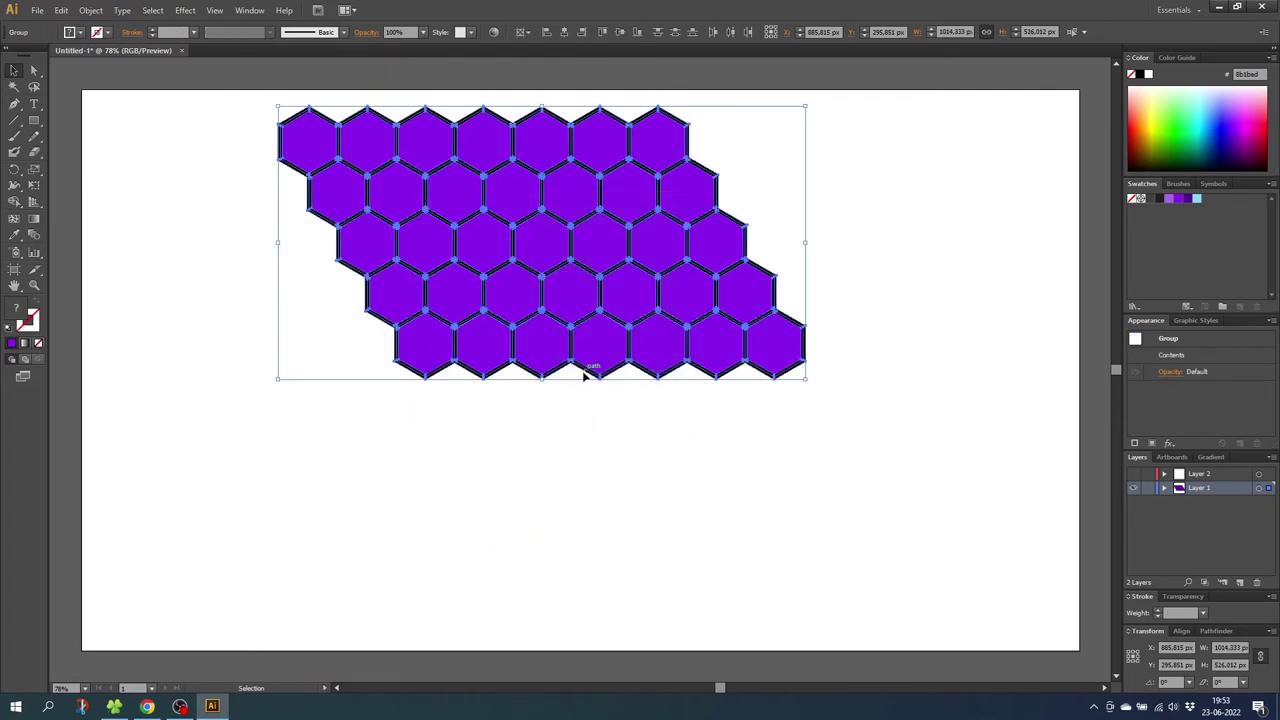
click(1216, 630)
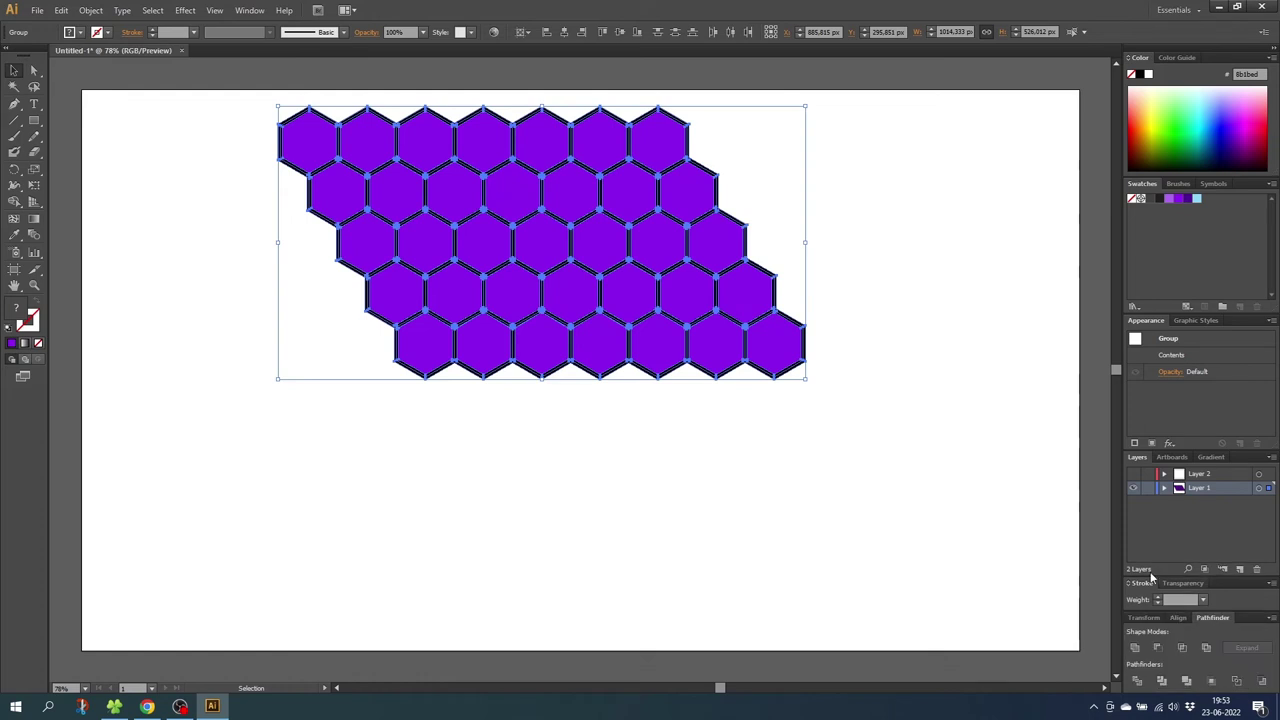
click(249, 12)
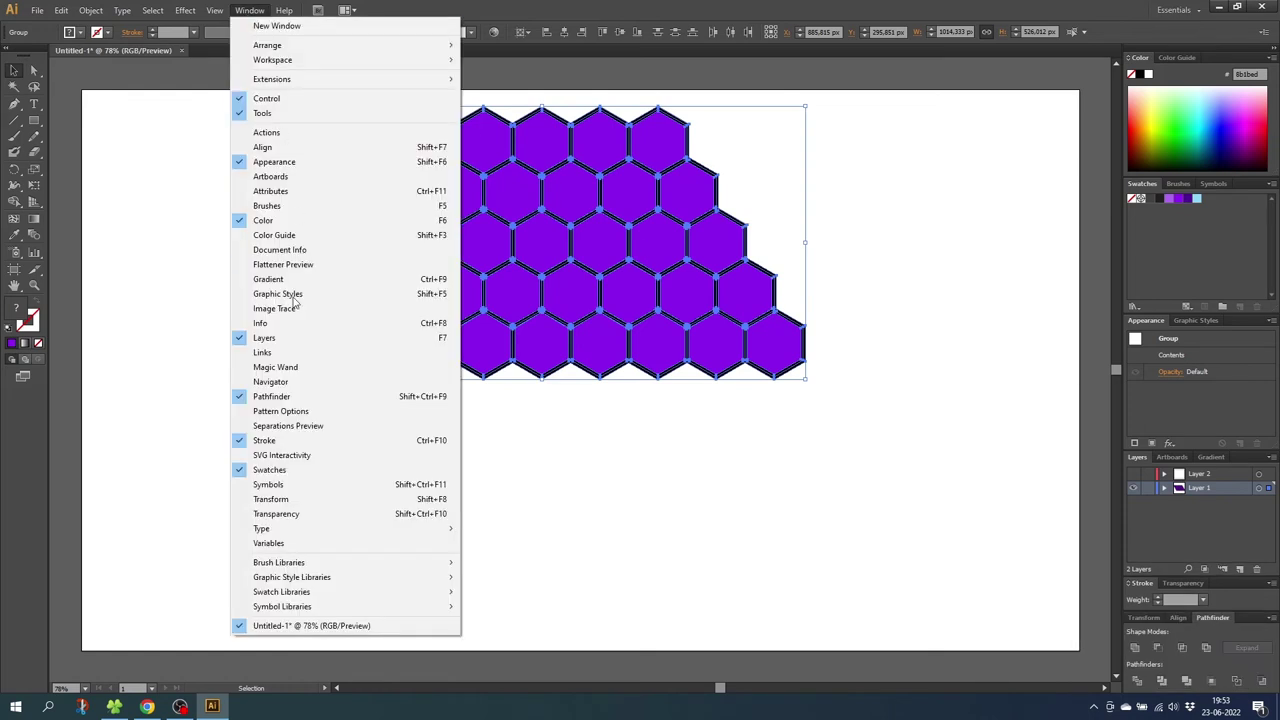
Apply Pathfinder Trim to the expanded grid and ungroup the pieces
click(322, 400)
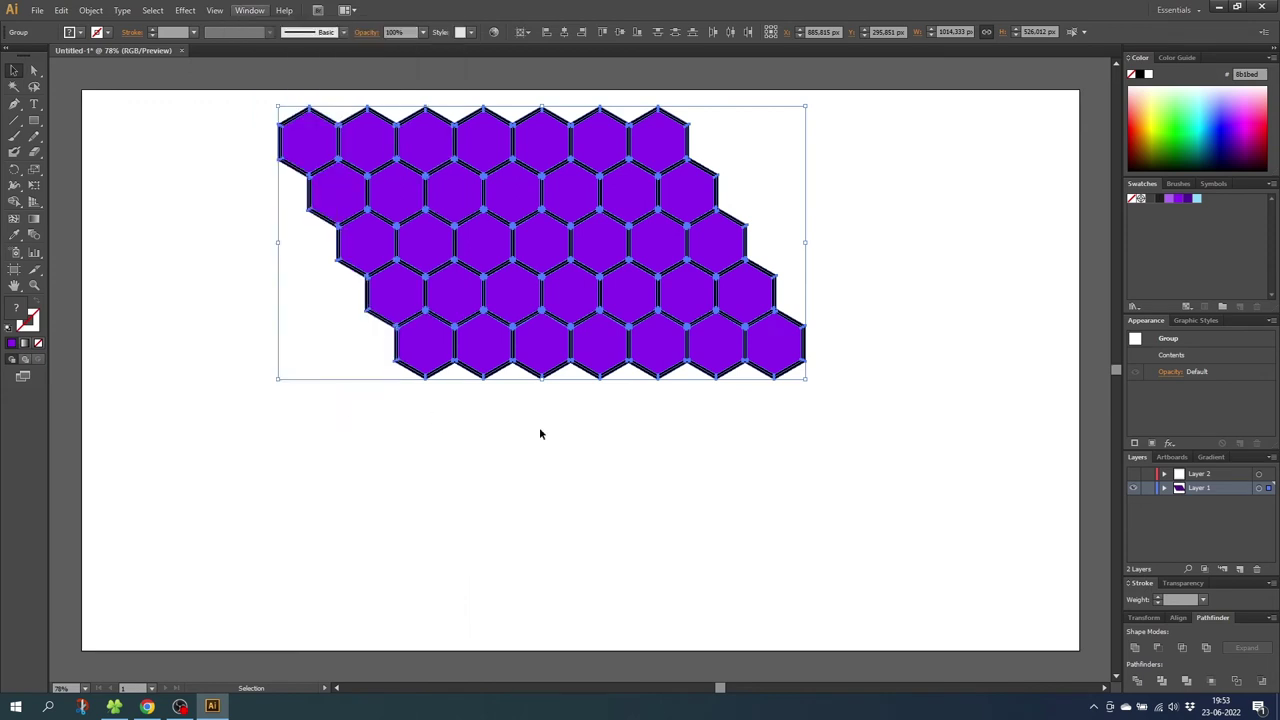
click(1162, 682)
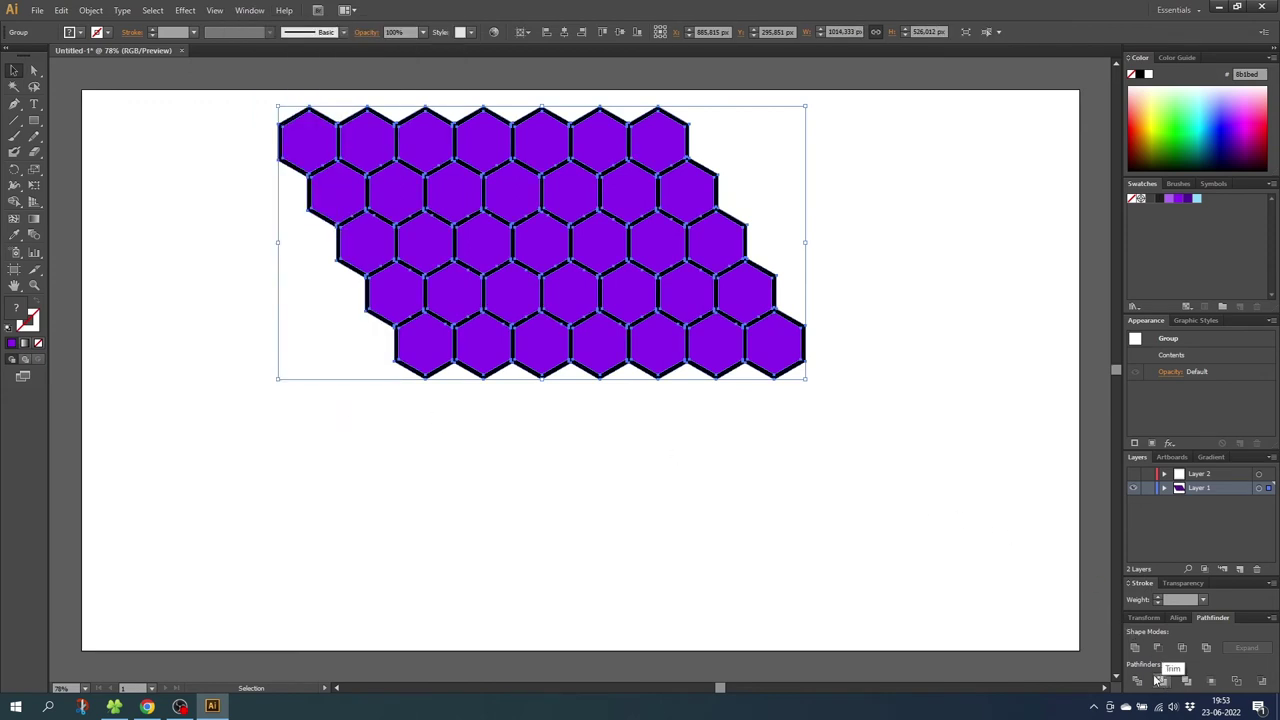
right_click(566, 285)
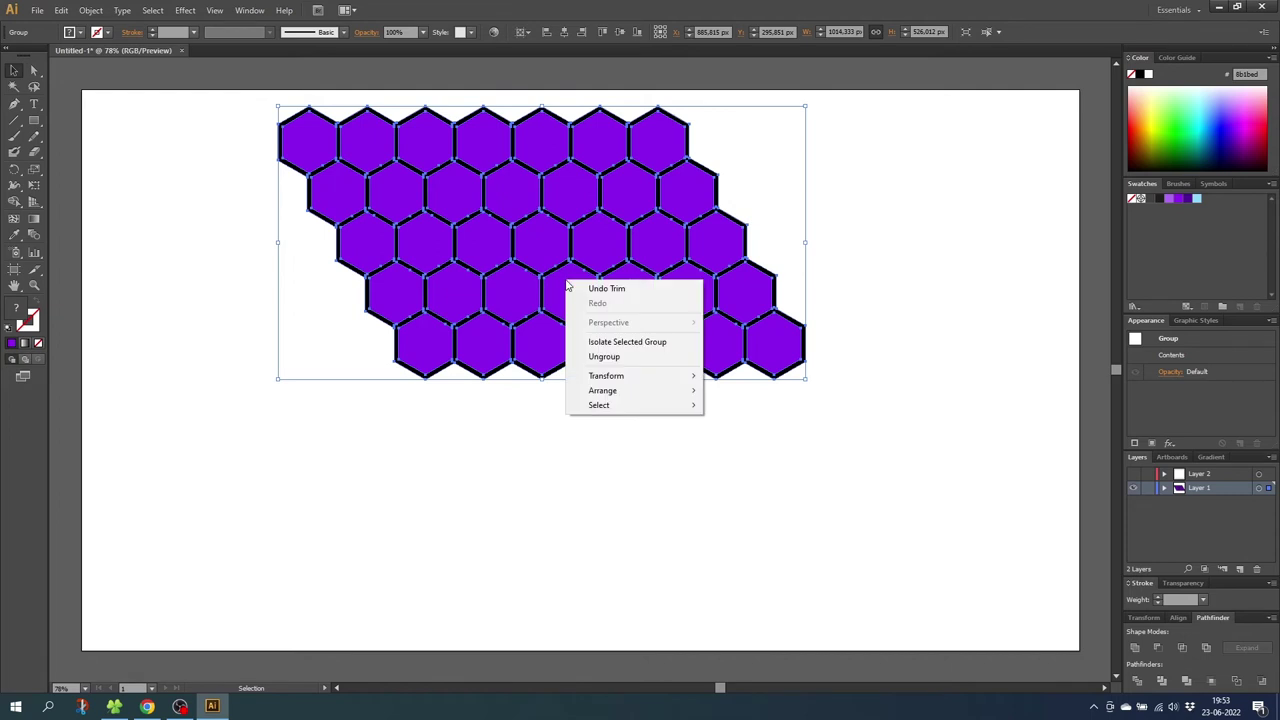
click(601, 357)
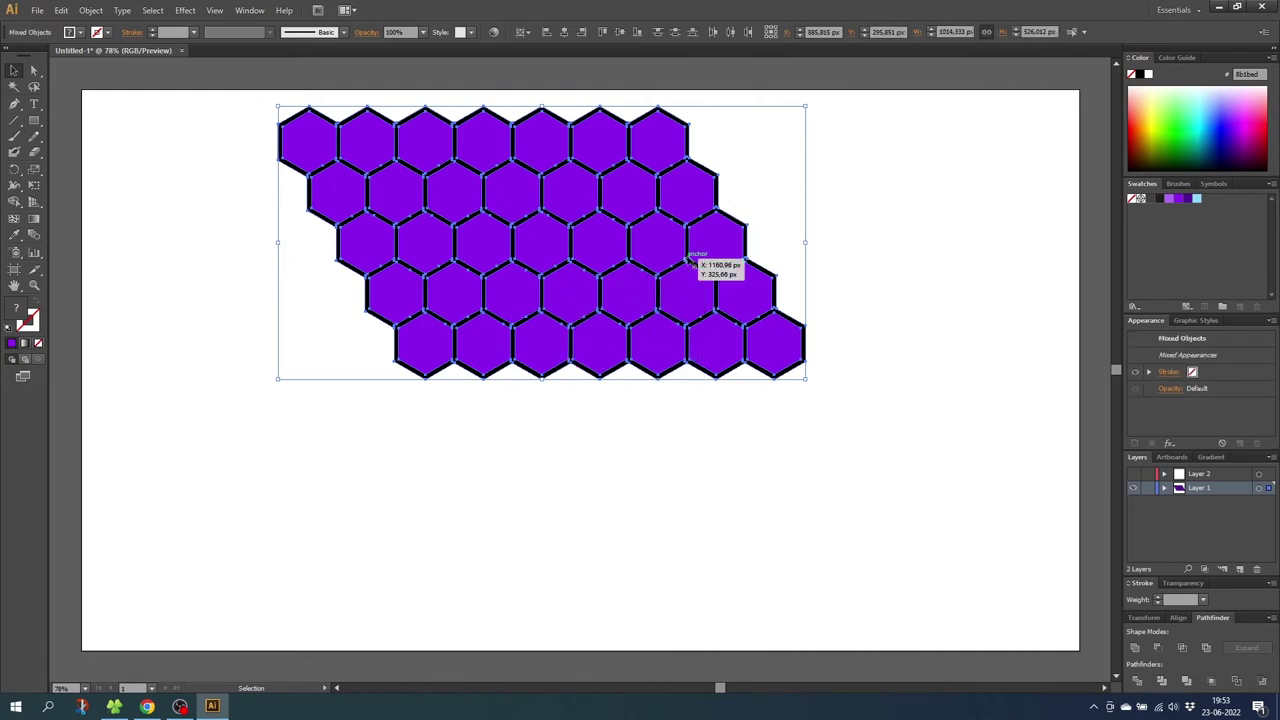
Verify a hexagon moves separately, then select one black outline piece for Select Same
click(749, 190)
mouse_move(711, 197)
mouse_down()
mouse_move(776, 190)
mouse_move(712, 187)
mouse_up()
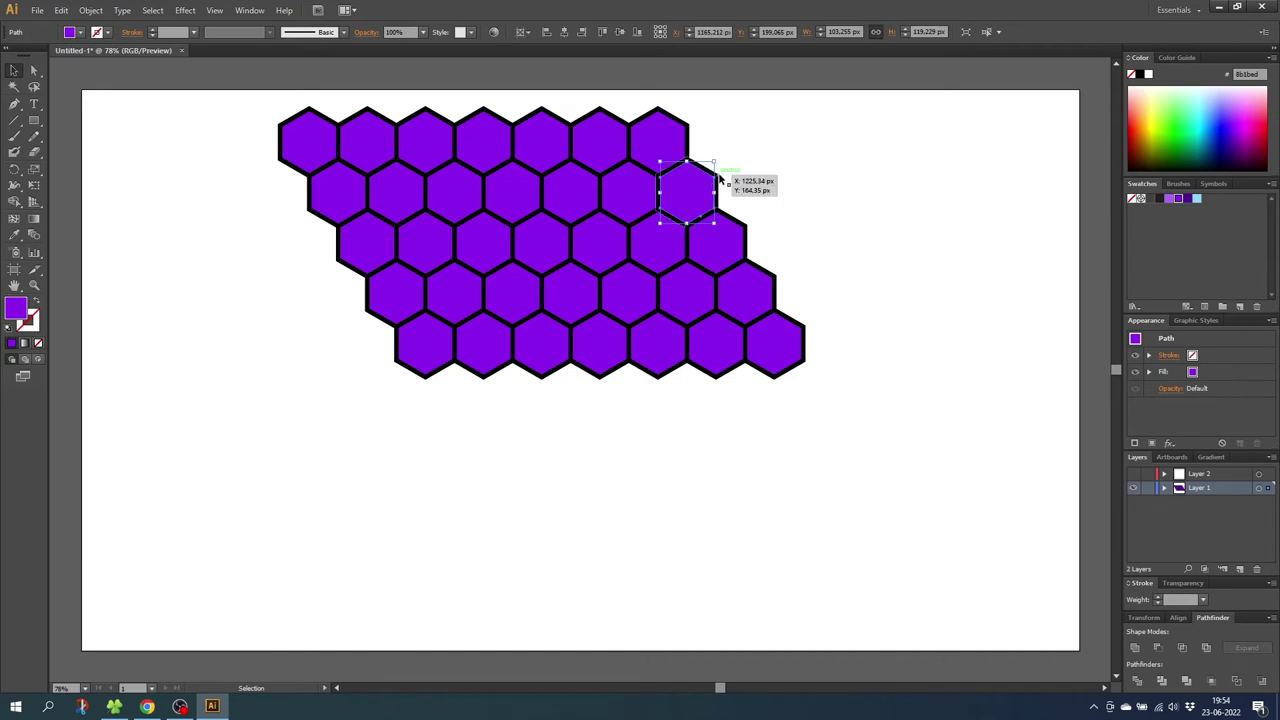
click(719, 178)
click(156, 14)
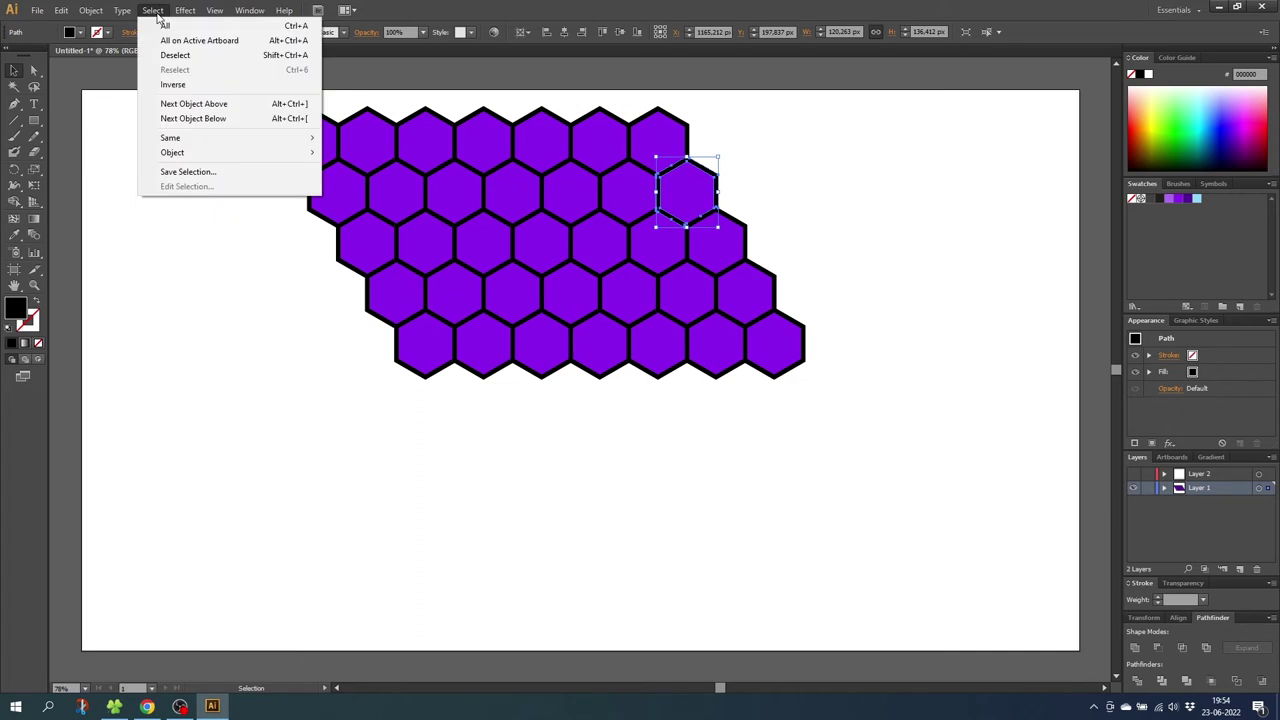
mouse_move(200, 138)
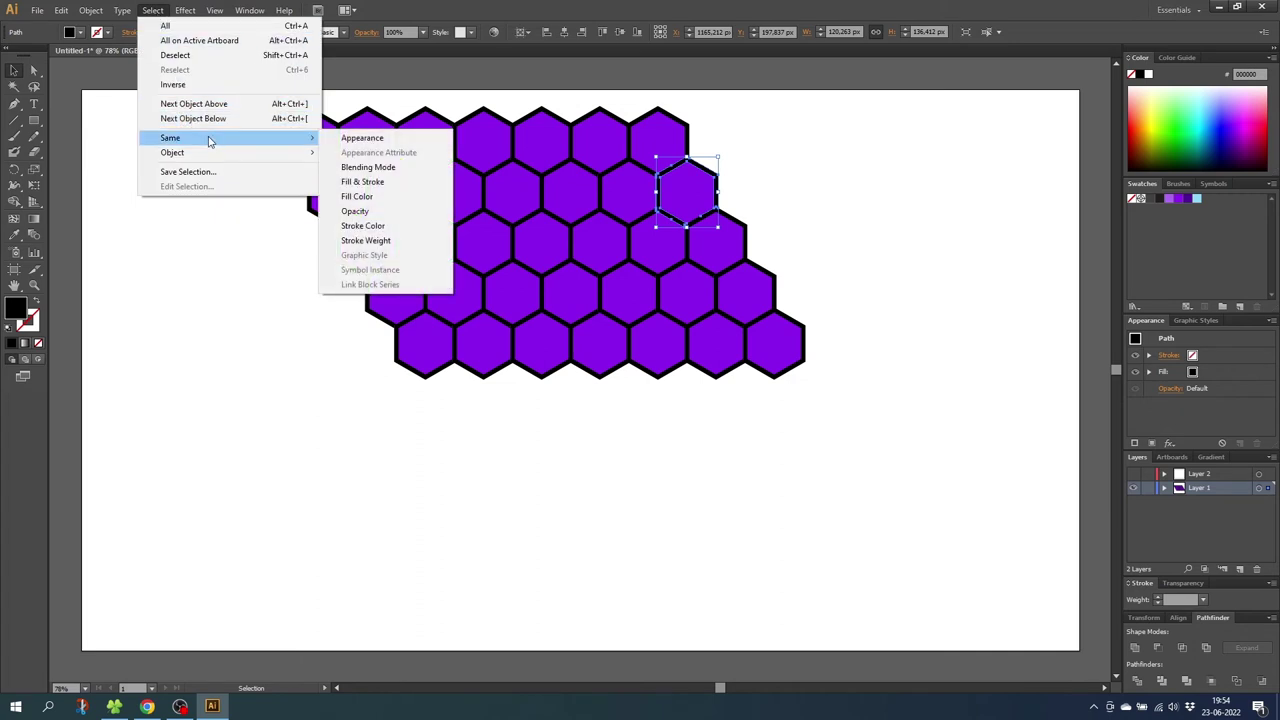
Select all black outline pieces by Same Fill Color and delete them
click(358, 196)
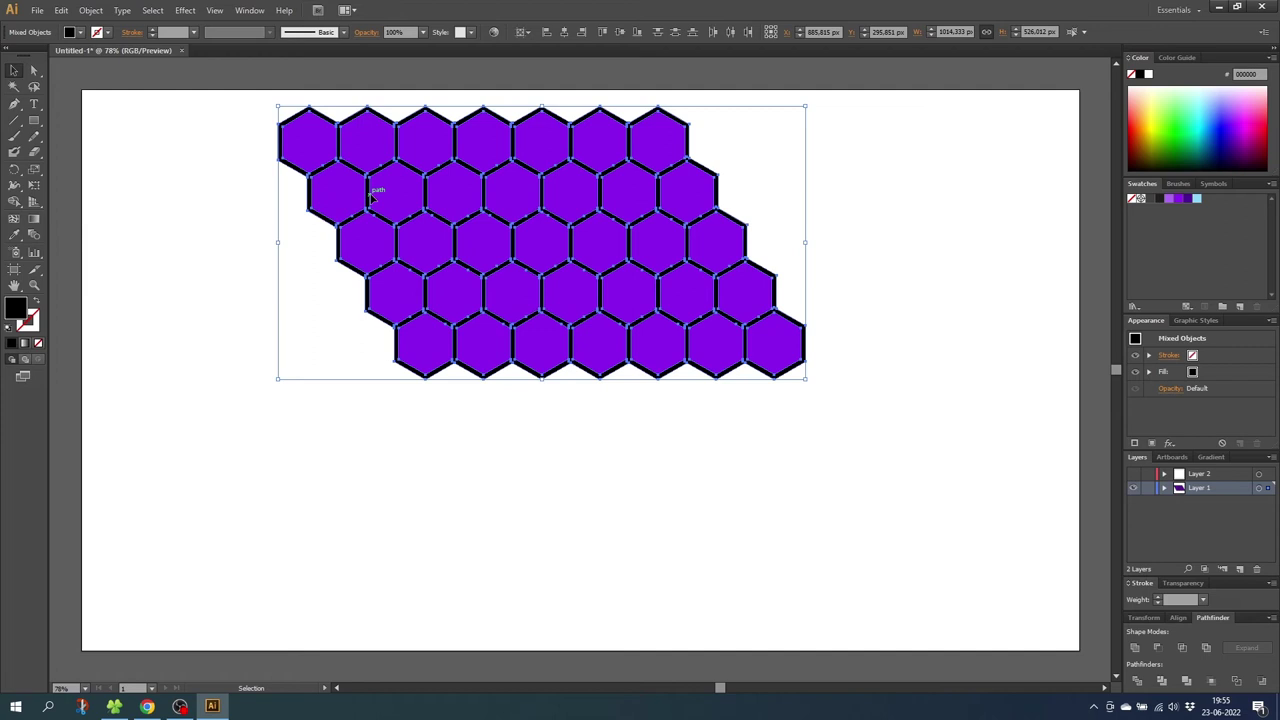
key(Delete)
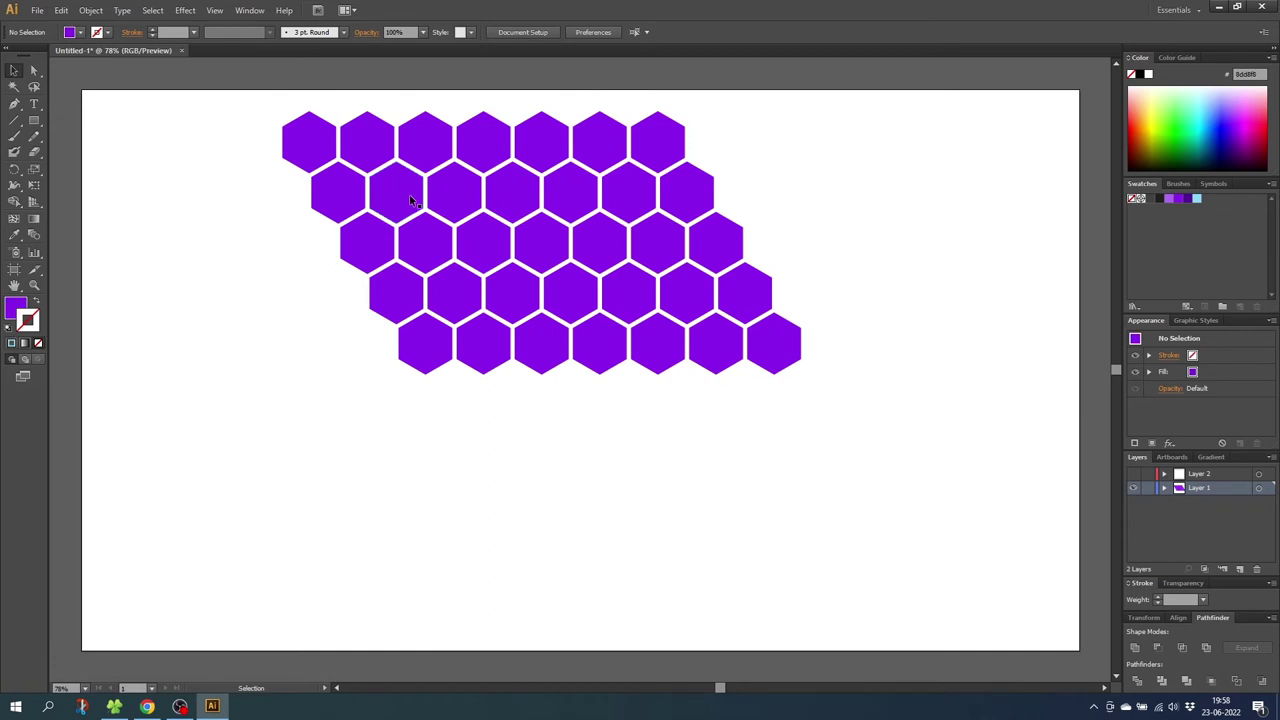
Colour one second-row hexagon light blue and another further right dark purple
click(409, 196)
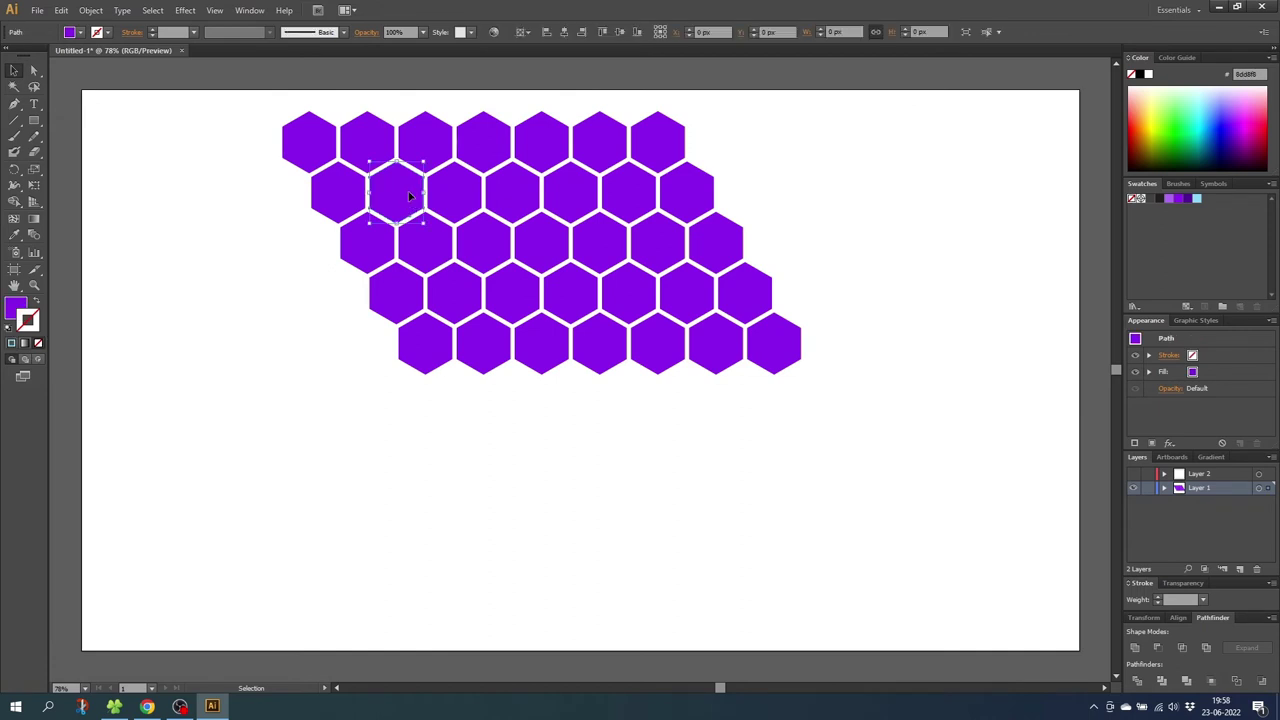
click(15, 306)
click(1197, 199)
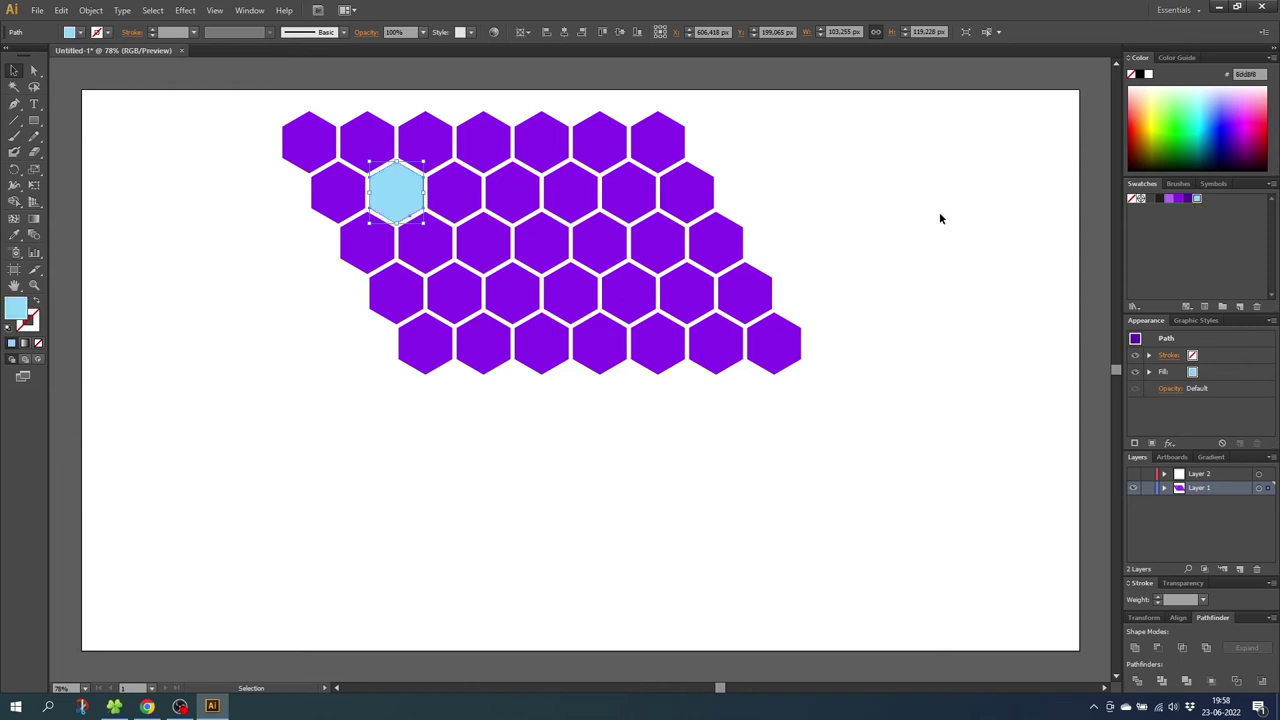
click(560, 192)
click(1181, 198)
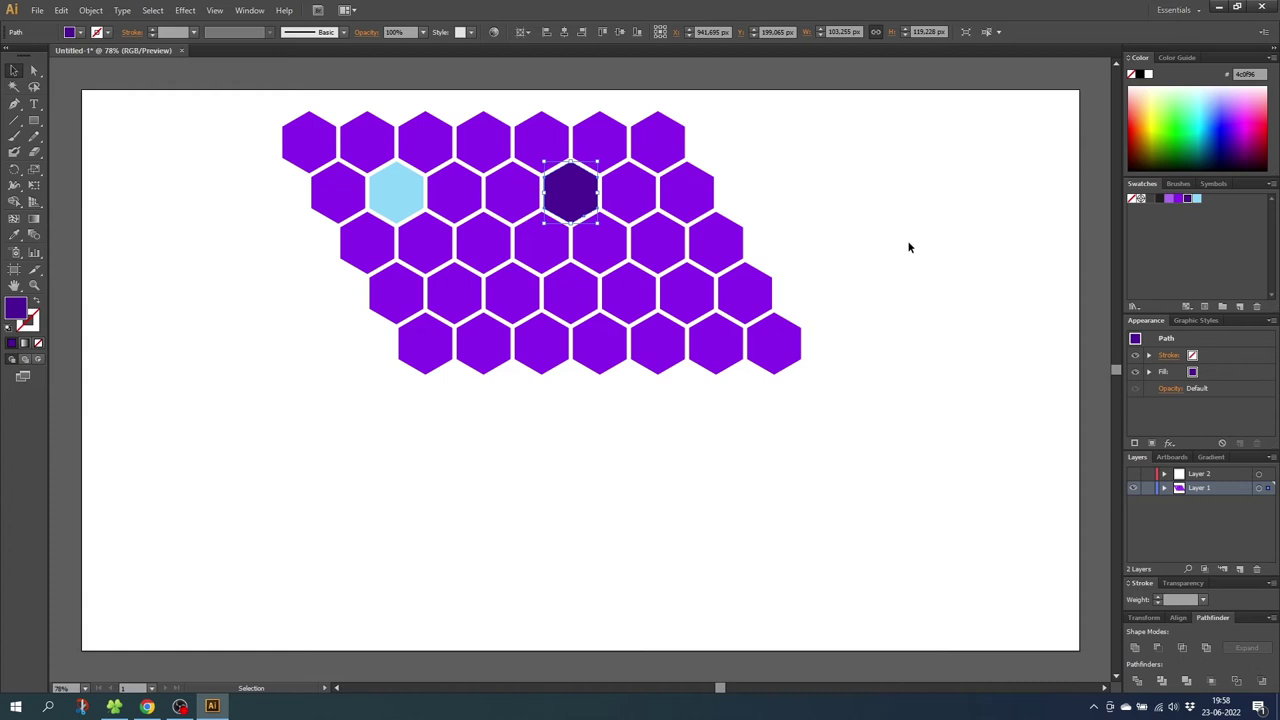
Undo the trial colour changes and group all the purple hexagons together
key(ctrl+z)
key(ctrl+z)
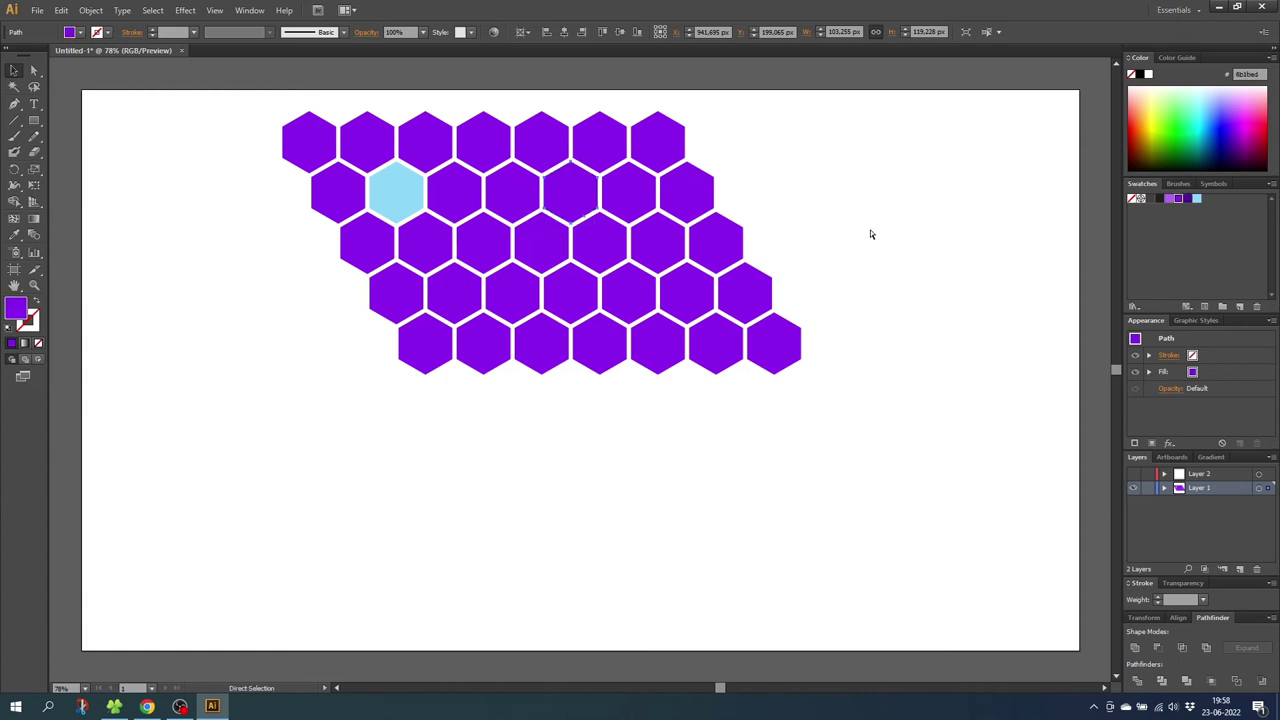
drag(470, 197, 937, 376)
right_click(588, 257)
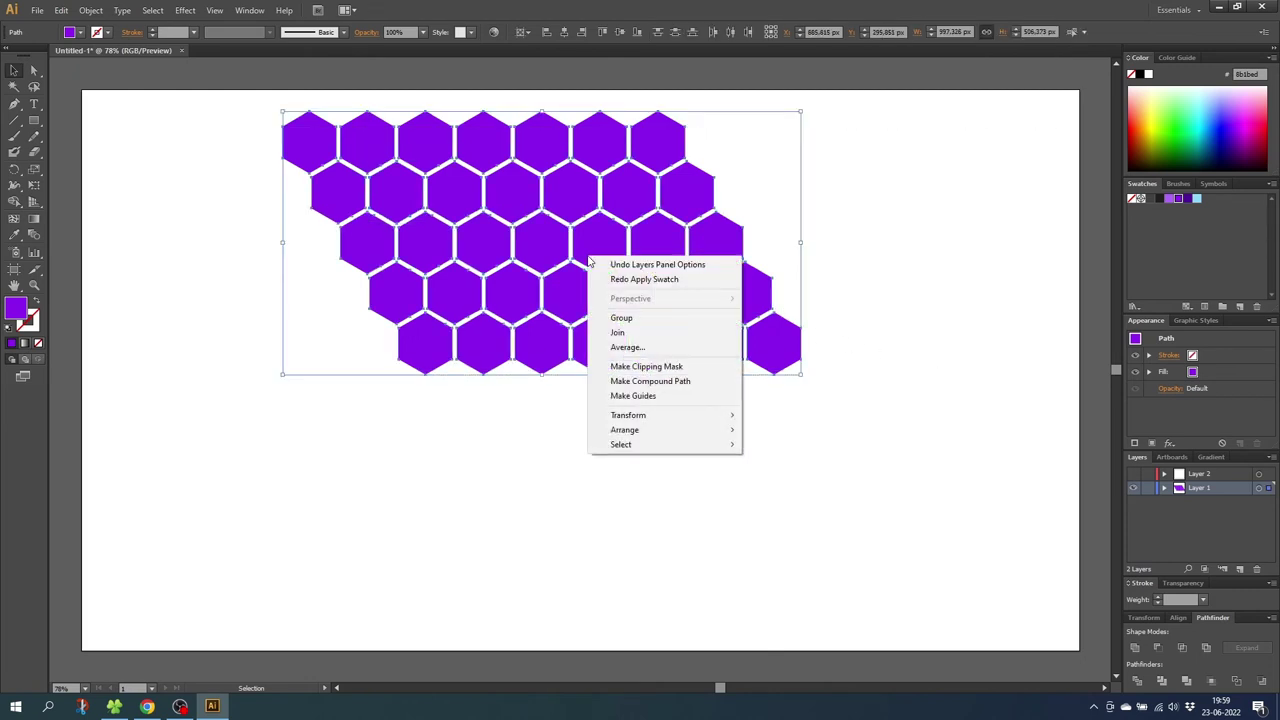
click(621, 318)
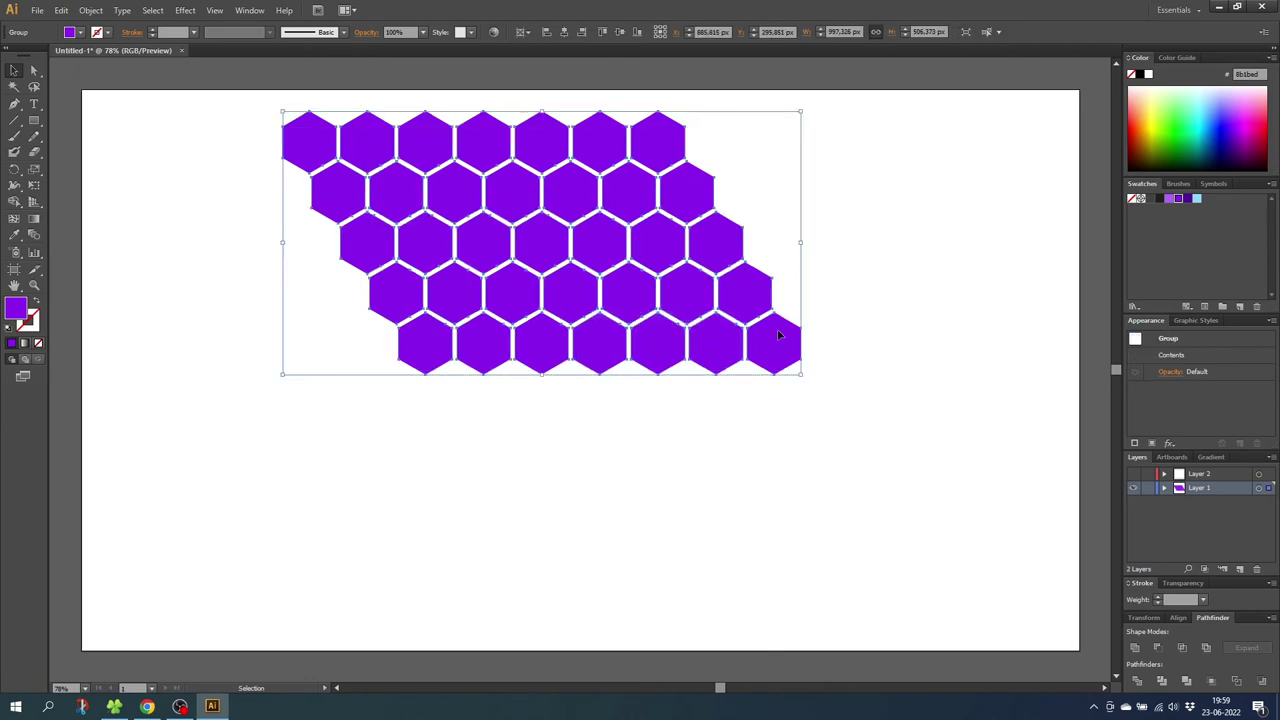
Show Layer 2, set the rectangle's stroke to None, and Pathfinder-crop the hexagons to it
click(1134, 474)
click(793, 210)
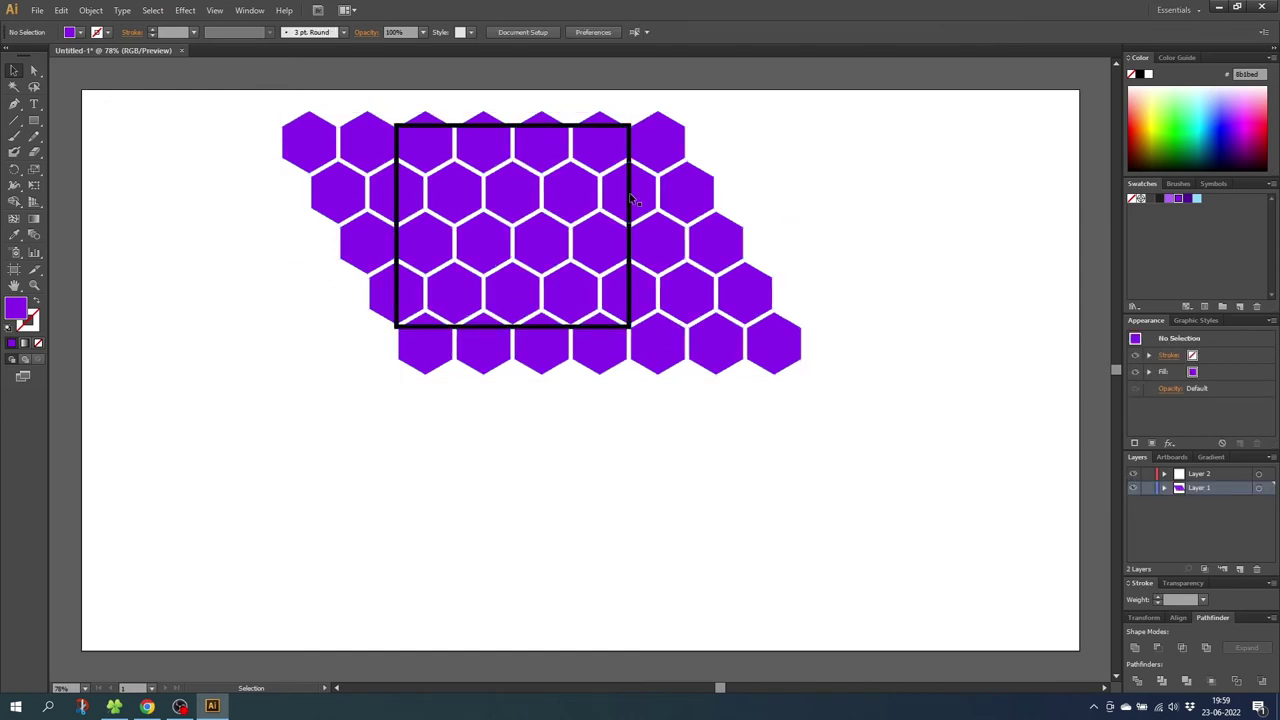
click(630, 205)
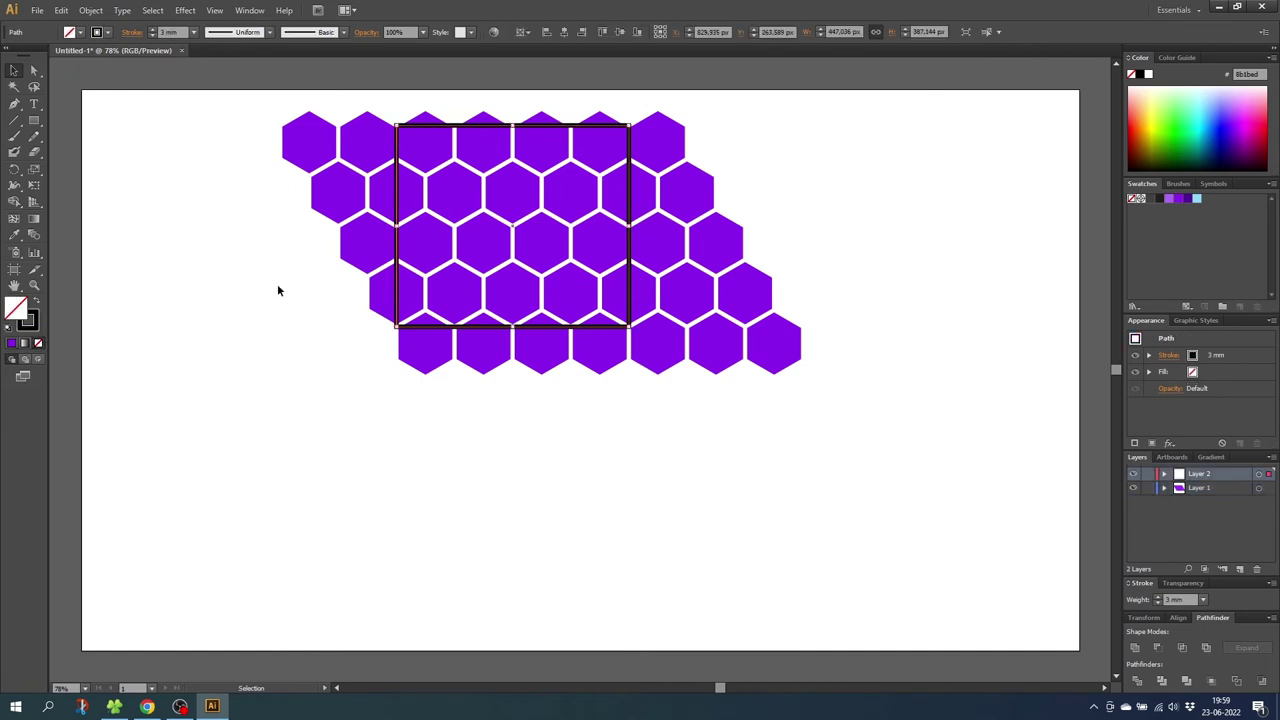
click(39, 343)
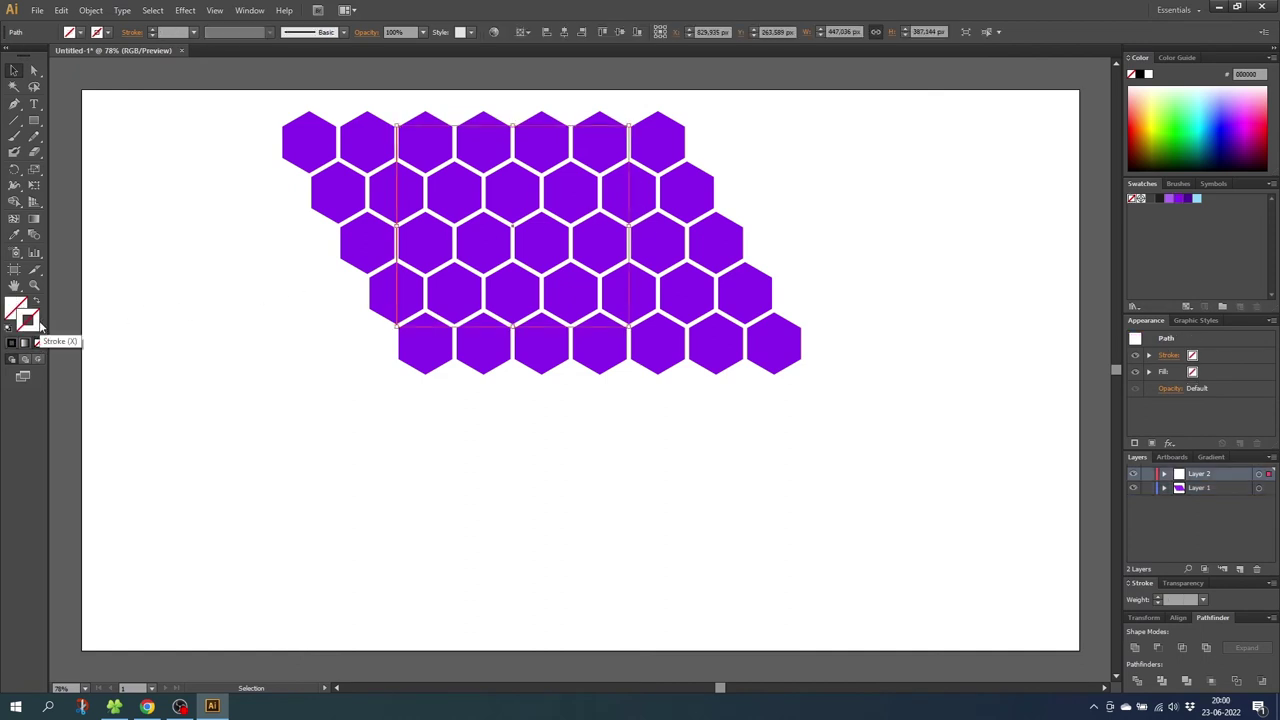
click(333, 288)
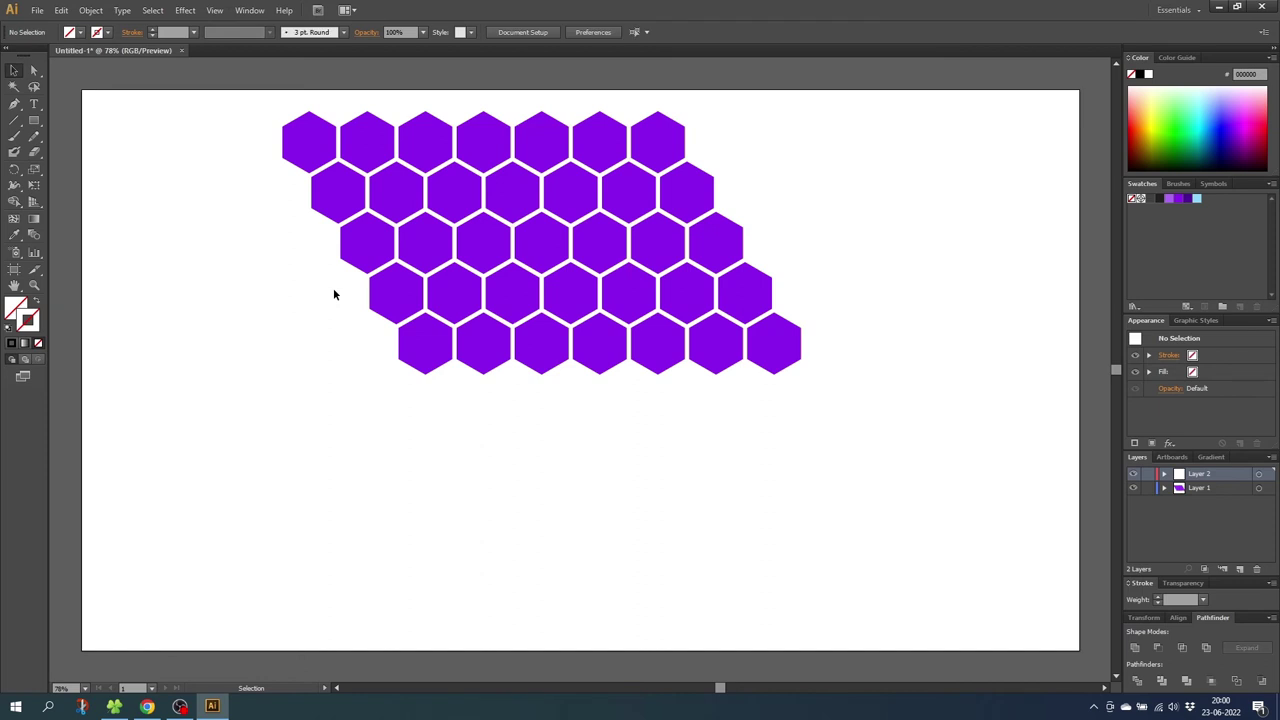
drag(266, 107, 859, 397)
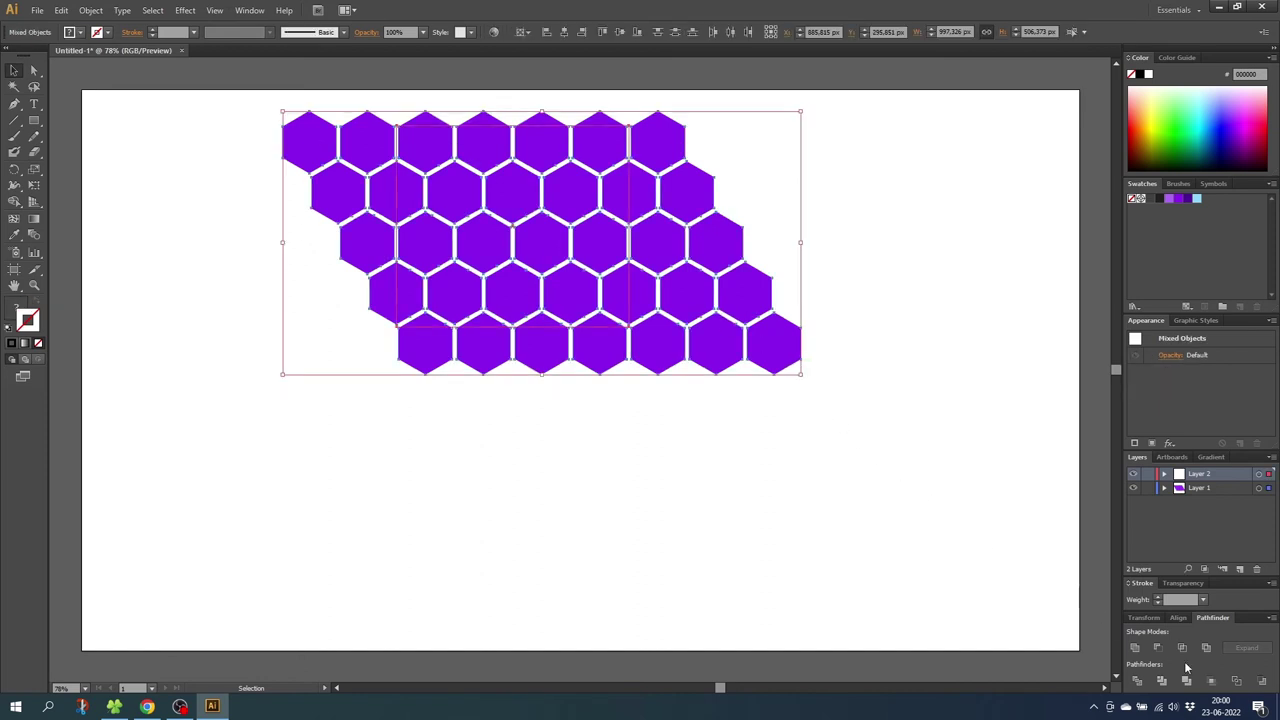
click(1213, 681)
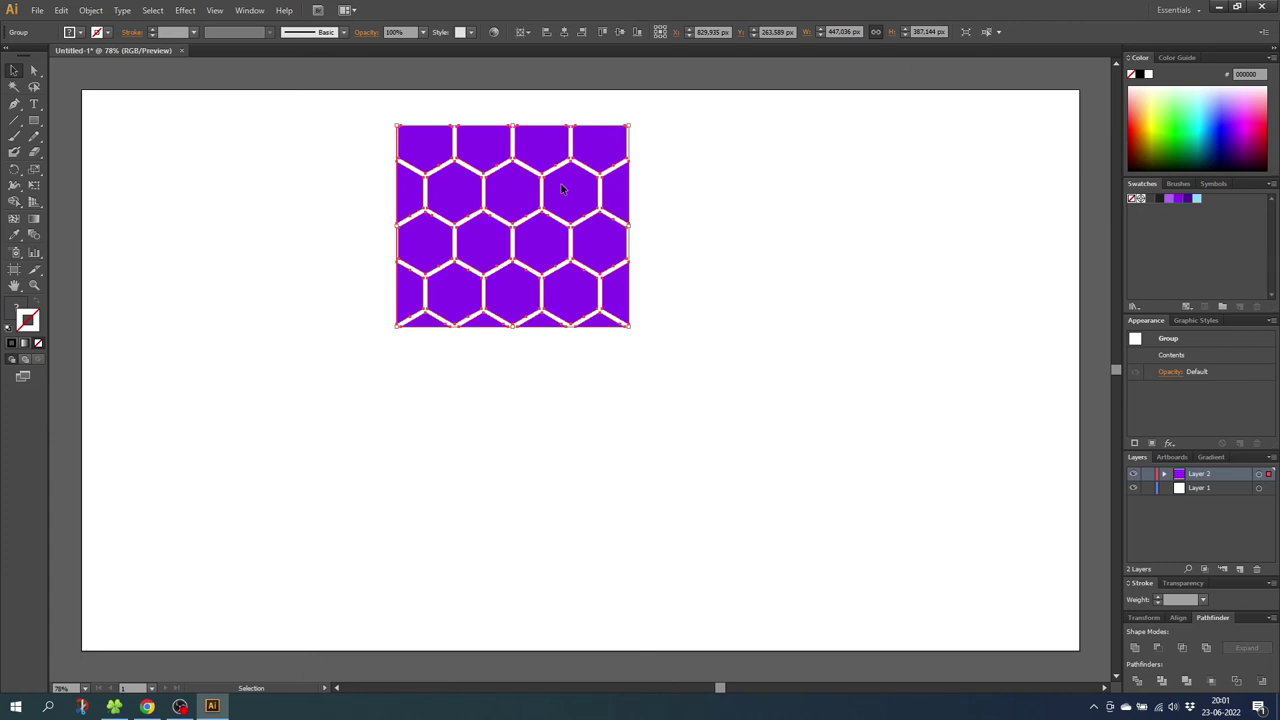
Draw a large rectangle across the lower artboard and fill it with the honeycomb pattern swatch
drag(619, 186, 1221, 206)
click(34, 120)
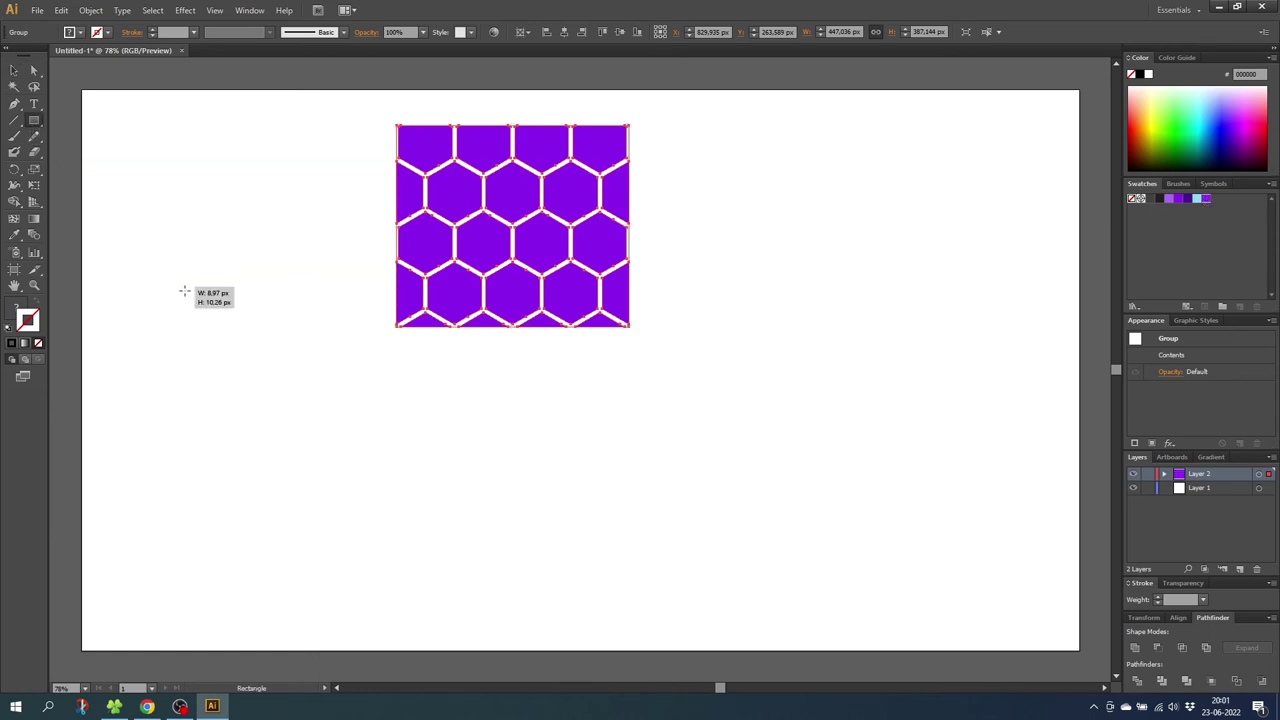
drag(176, 281, 990, 617)
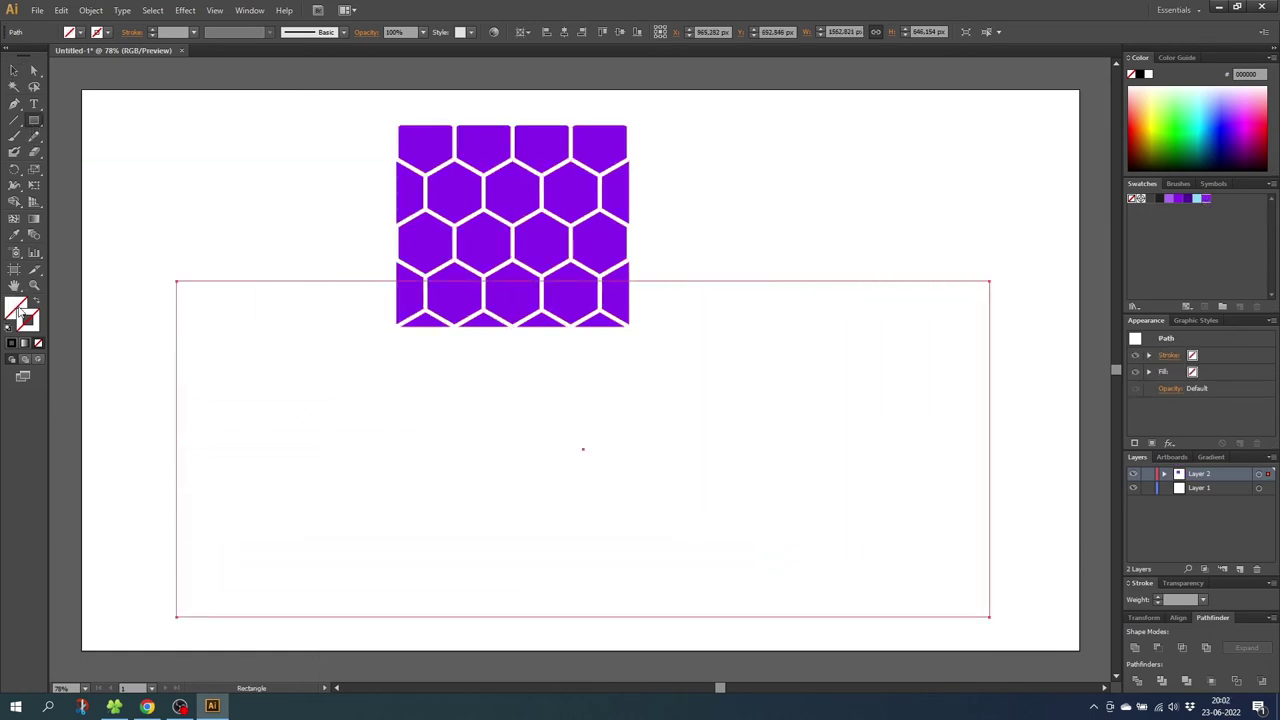
click(1205, 199)
Reselect the patterned rectangle and open the honeycomb swatch in pattern editing mode
key(v)
click(420, 194)
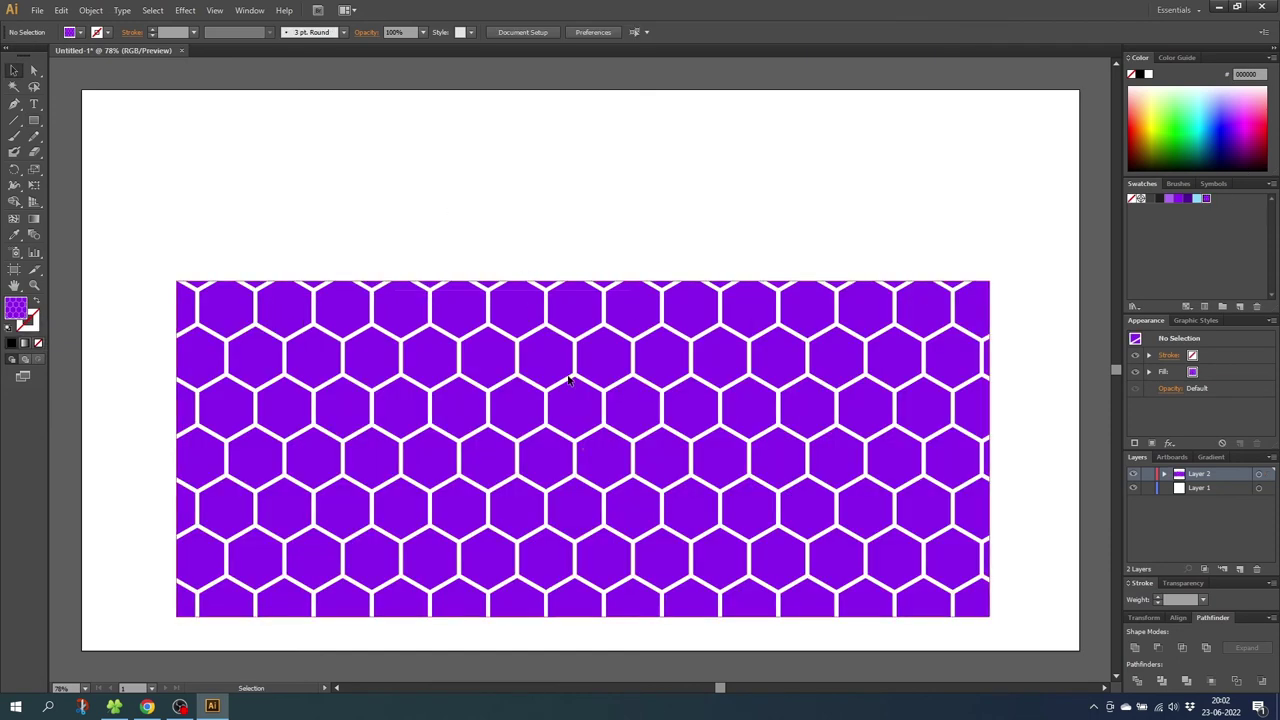
click(567, 378)
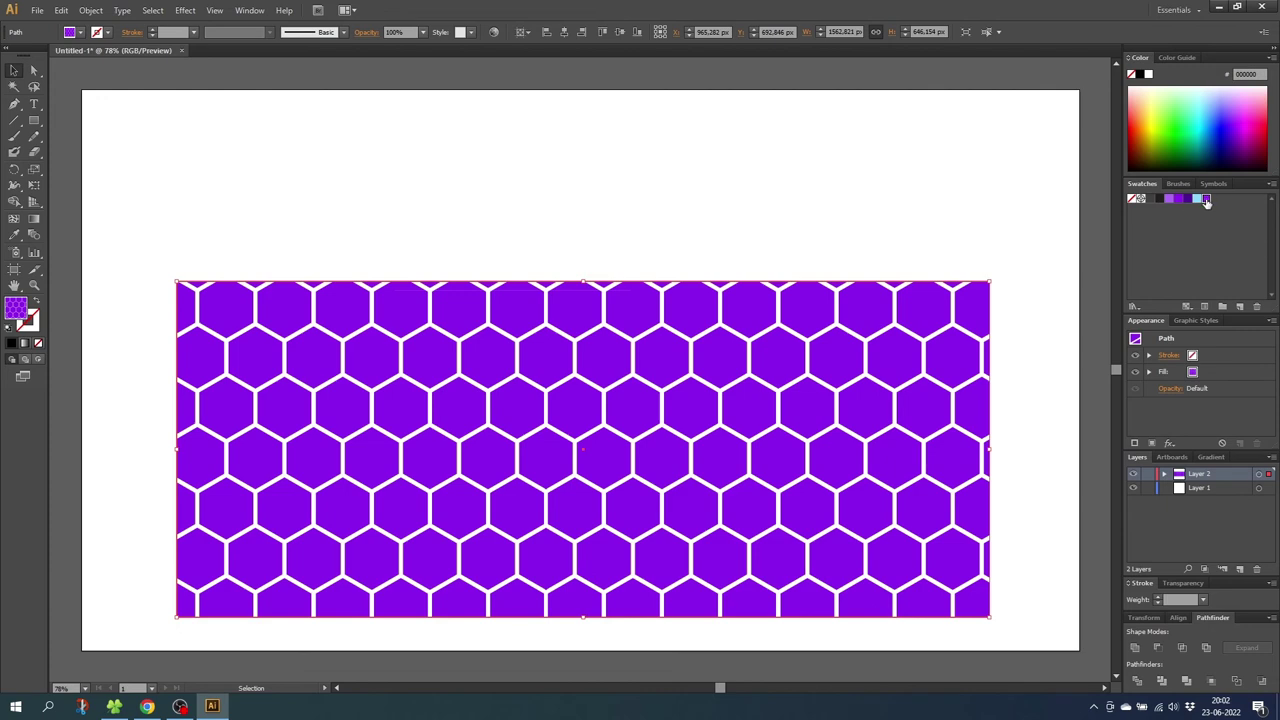
double_click(1204, 200)
Recolour one pattern hexagon light blue and the lower-right one dark purple, then exit pattern editing
click(520, 340)
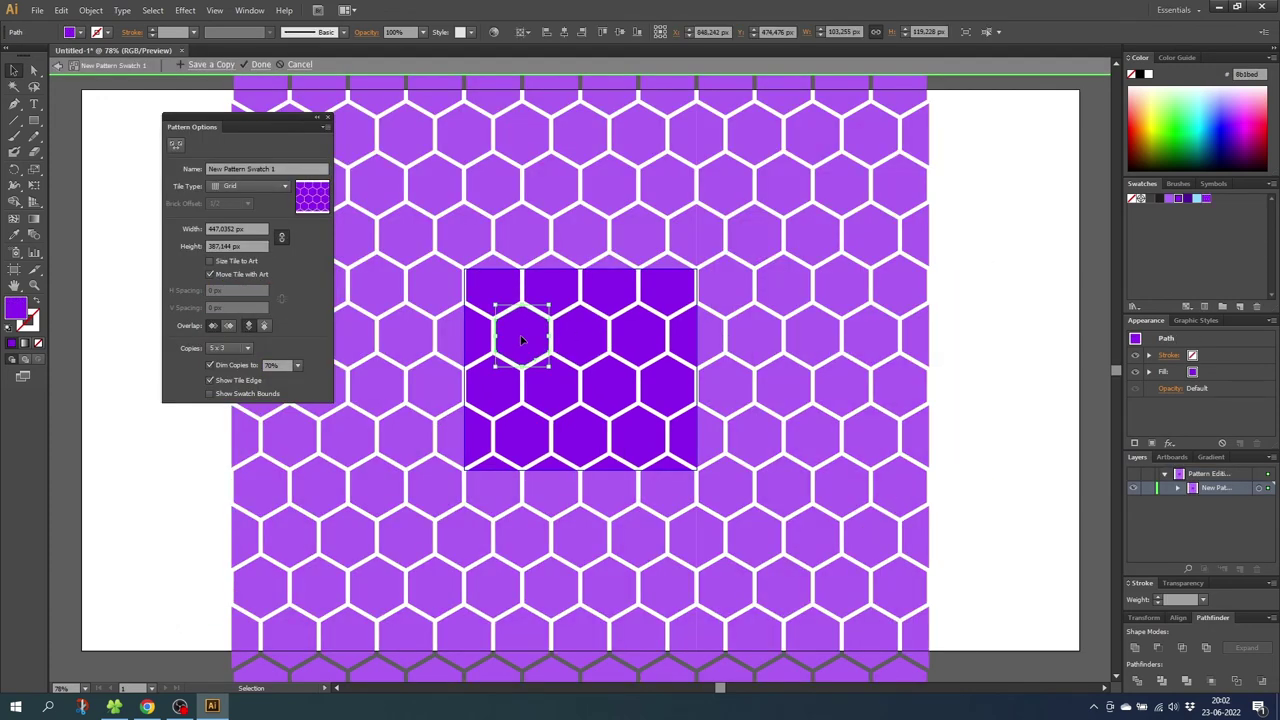
click(1198, 199)
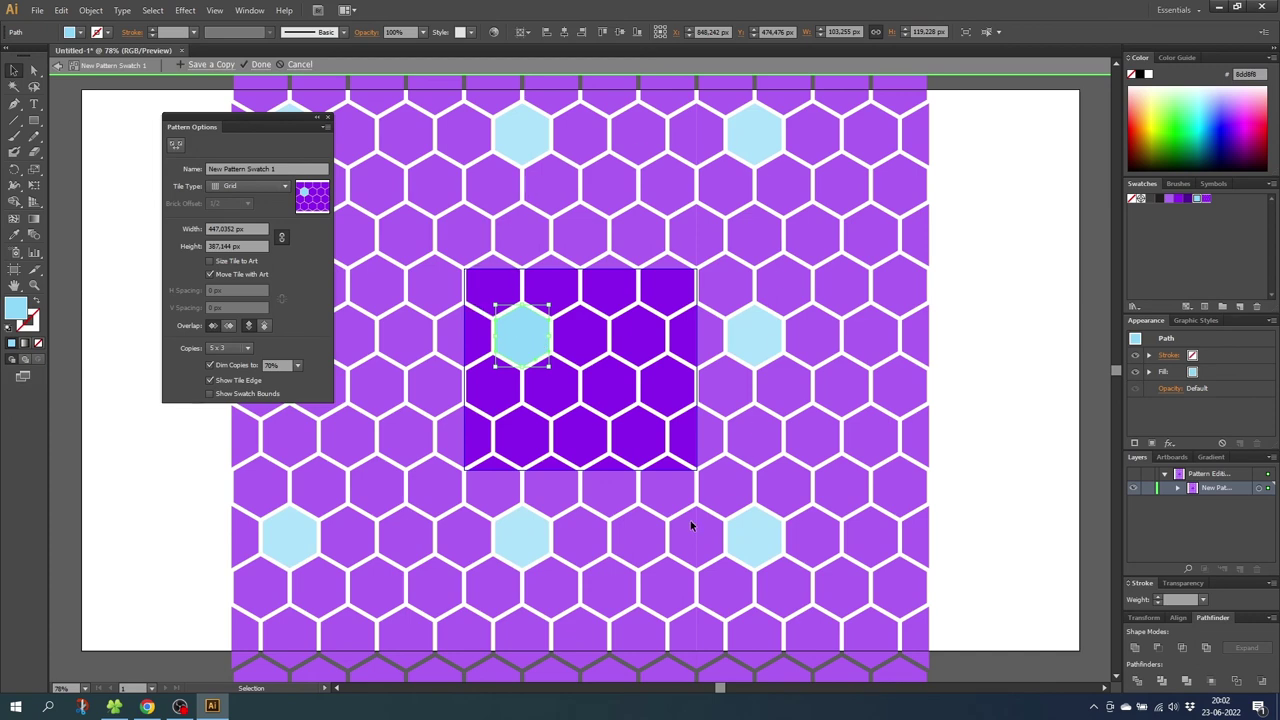
click(650, 428)
click(1178, 198)
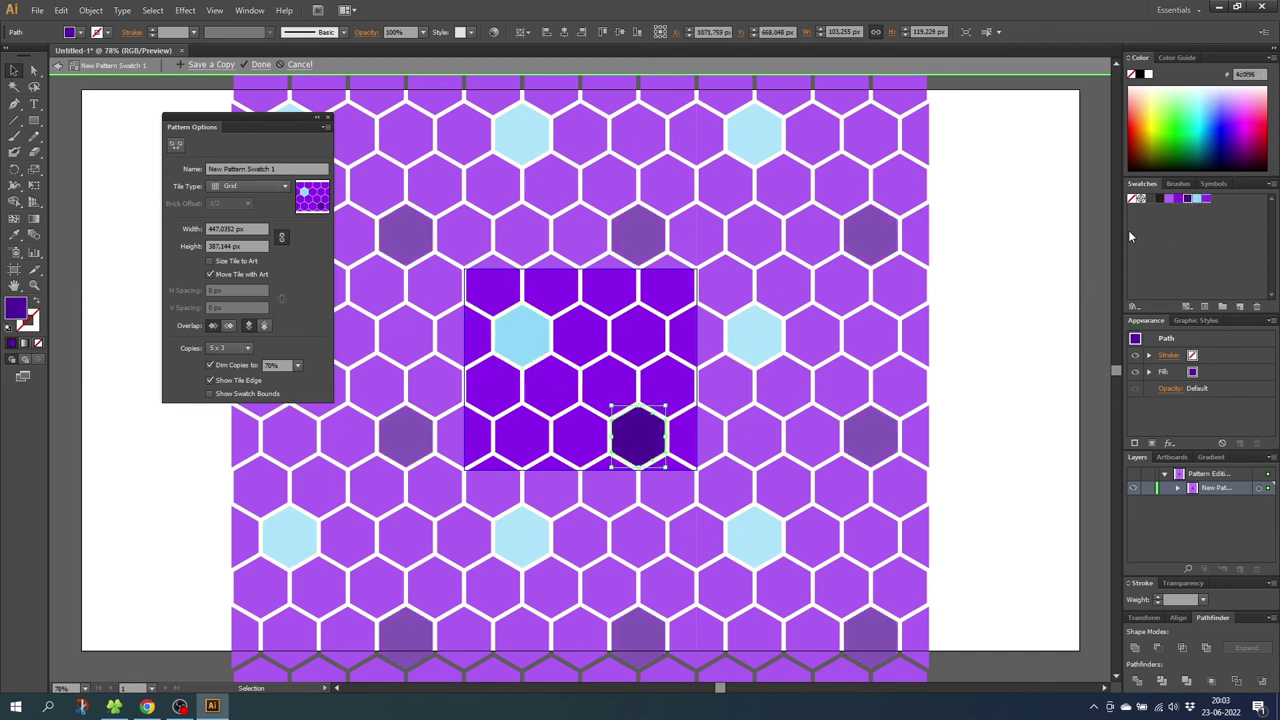
key(Escape)
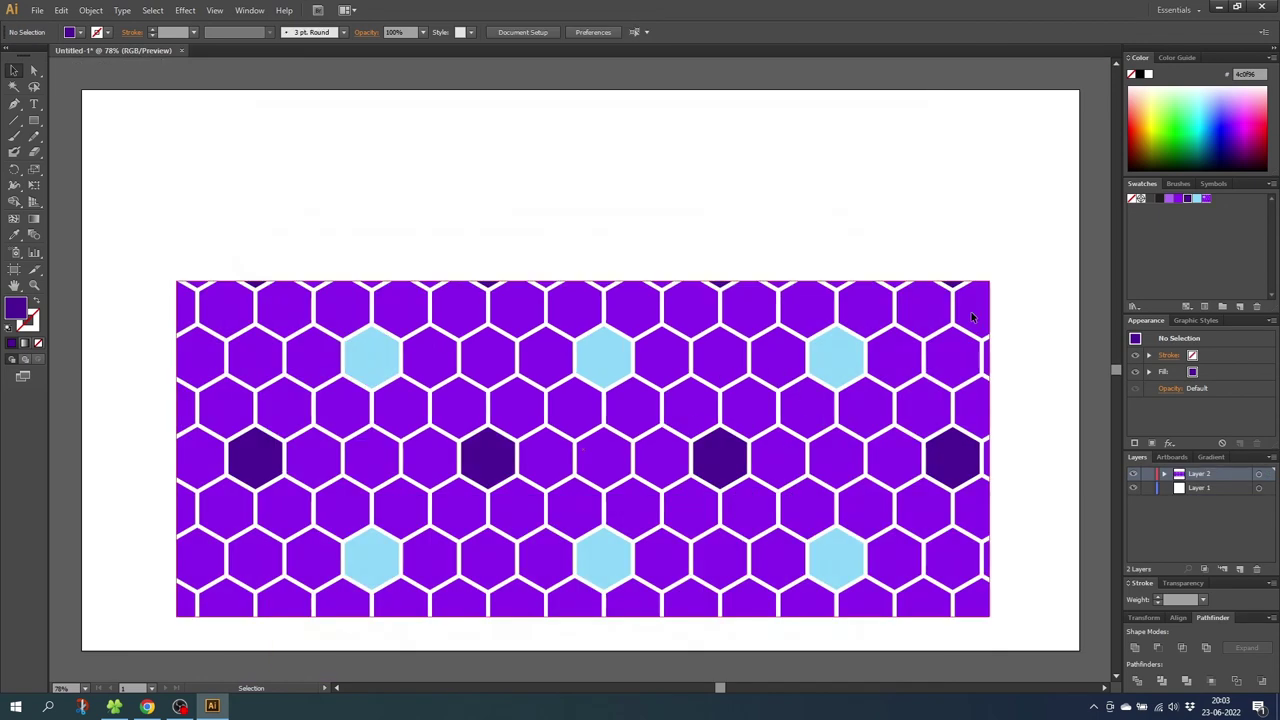
click(685, 315)
Delete the patterned rectangle and draw a solid purple hexagon in the upper middle of the artboard
key(Delete)
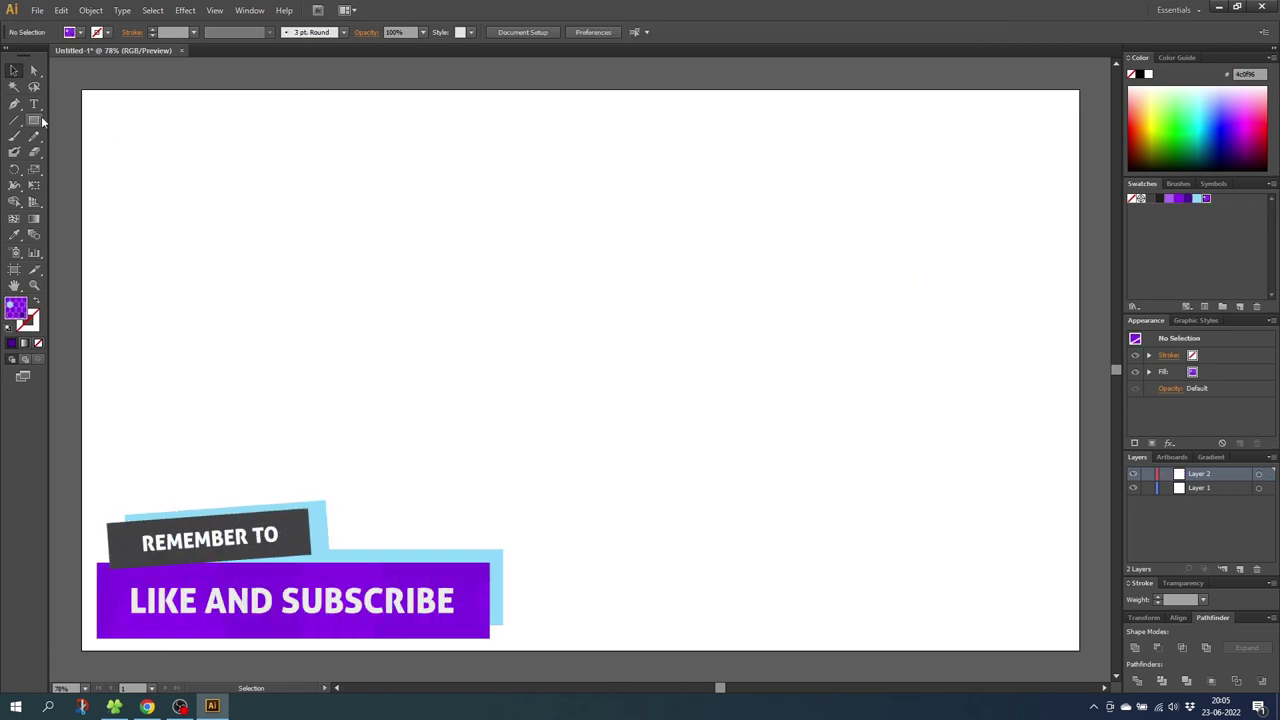
drag(41, 120, 98, 173)
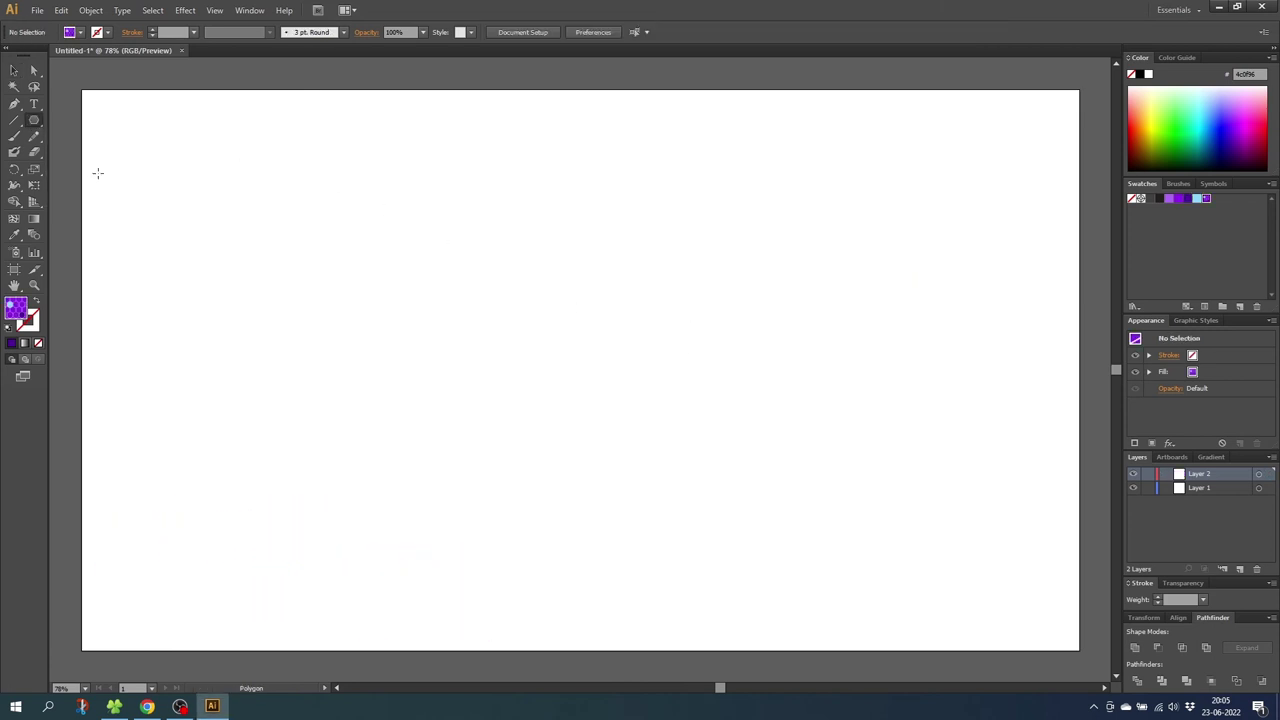
drag(524, 243, 557, 266)
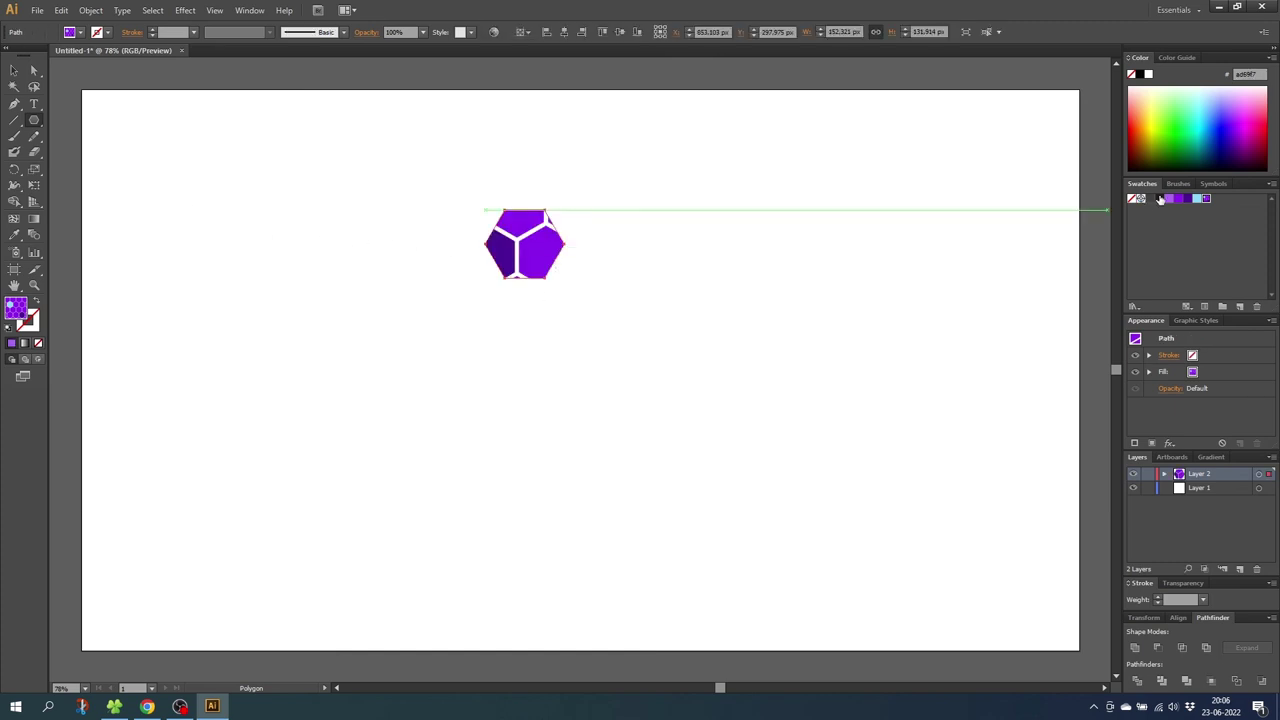
key(ctrl+z)
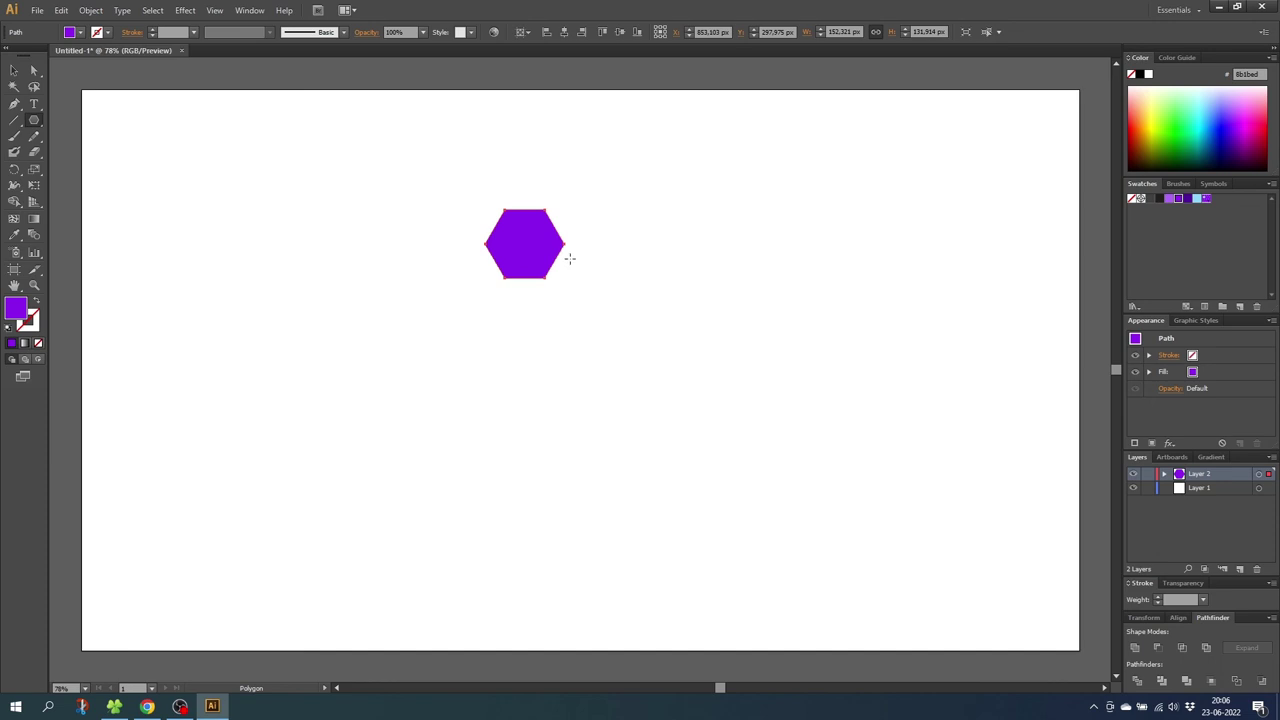
click(95, 12)
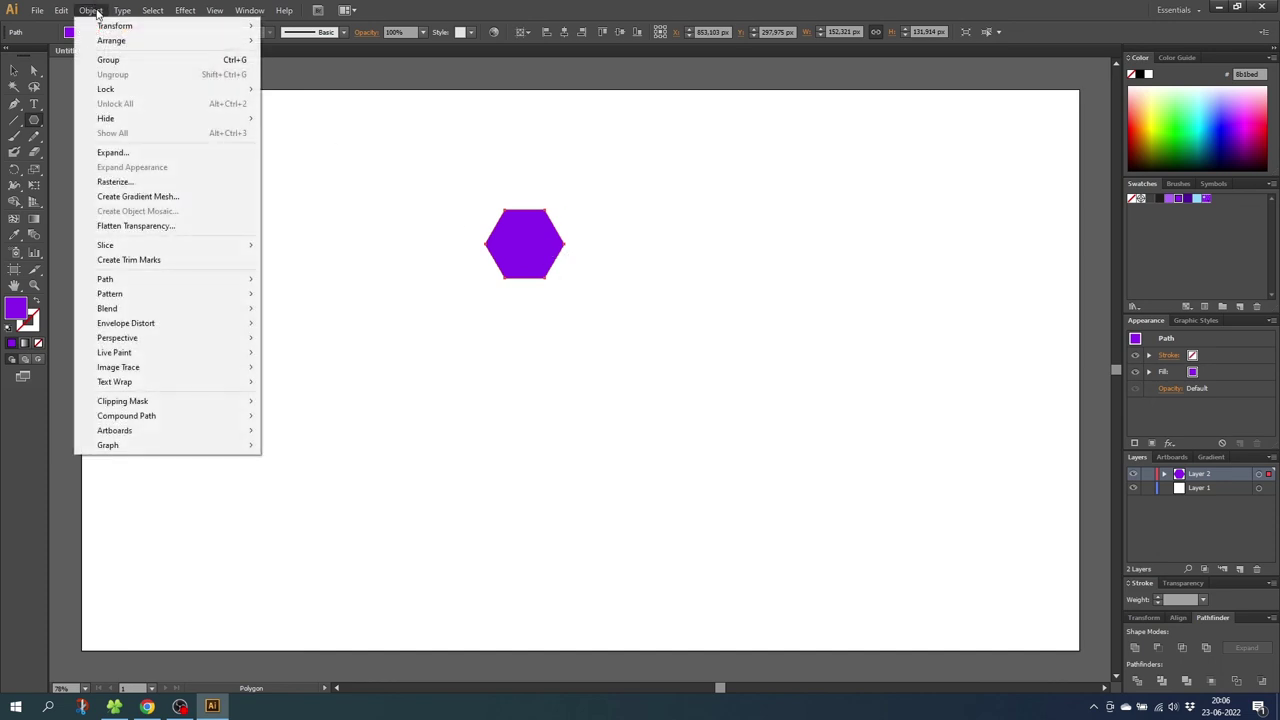
Make a pattern from the hexagon: Hex by Column tiles, sized to art, 10 px H and V spacing
mouse_move(193, 298)
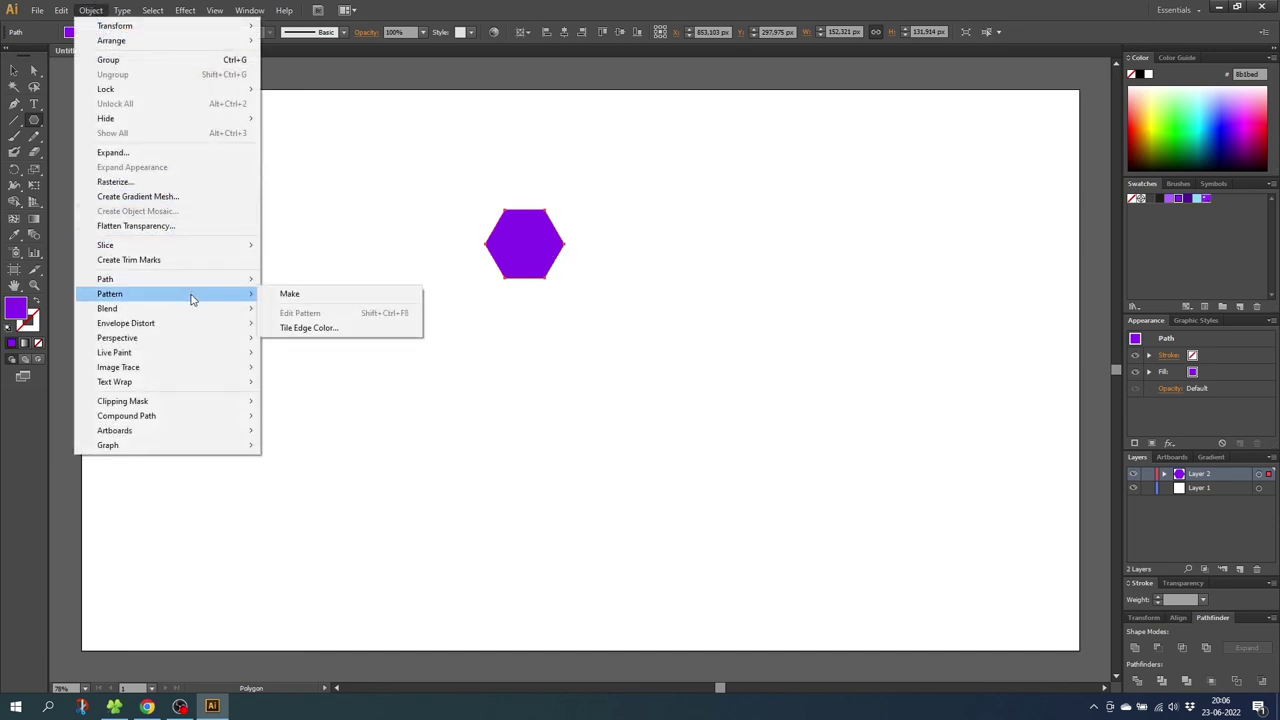
click(289, 293)
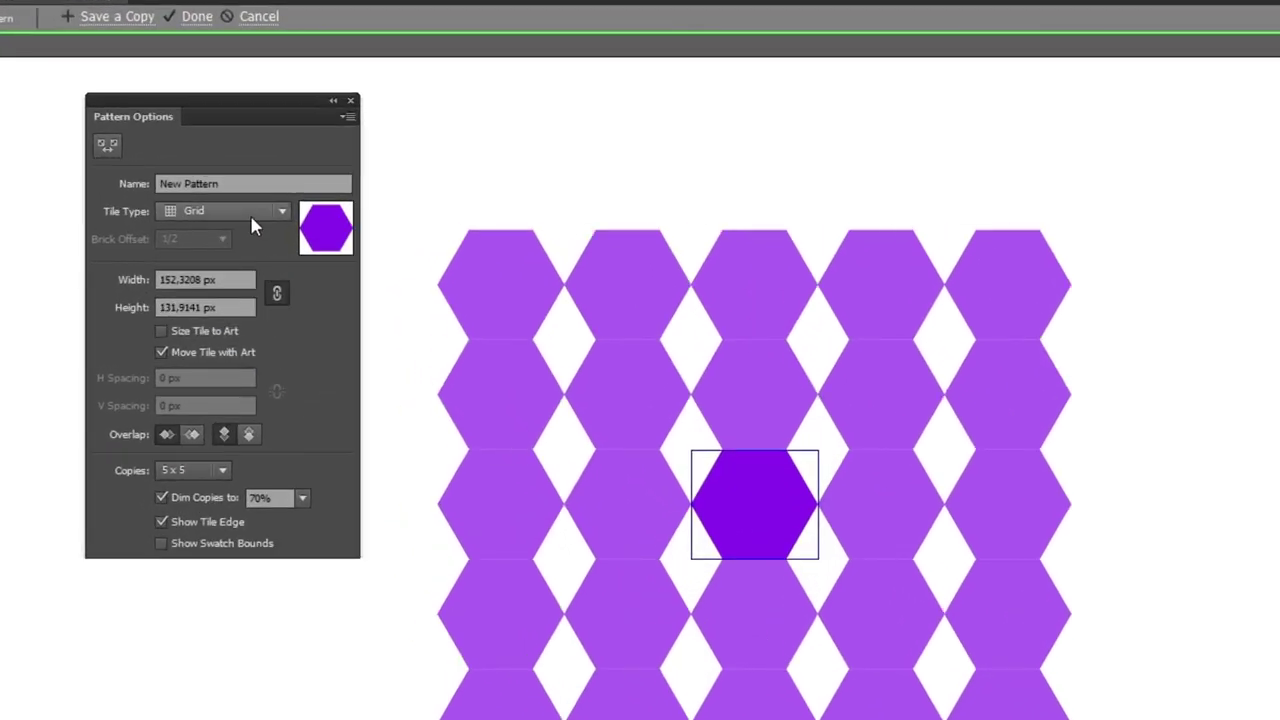
click(251, 220)
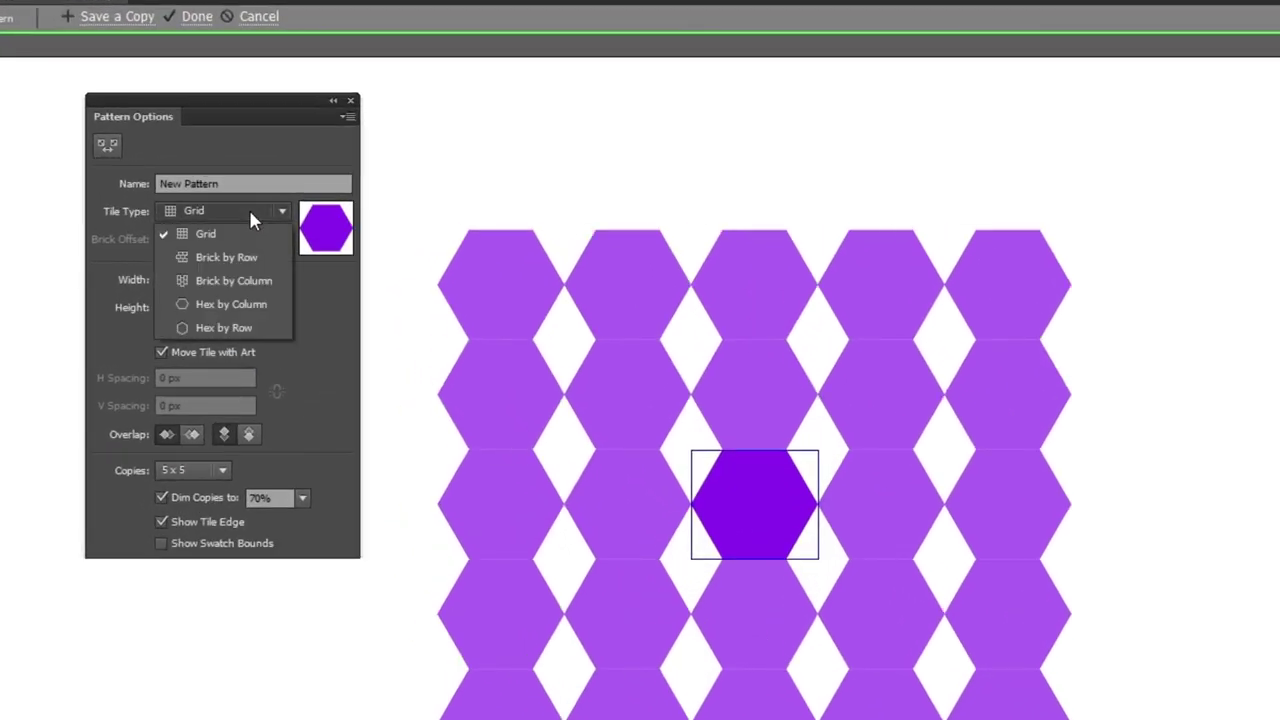
click(247, 308)
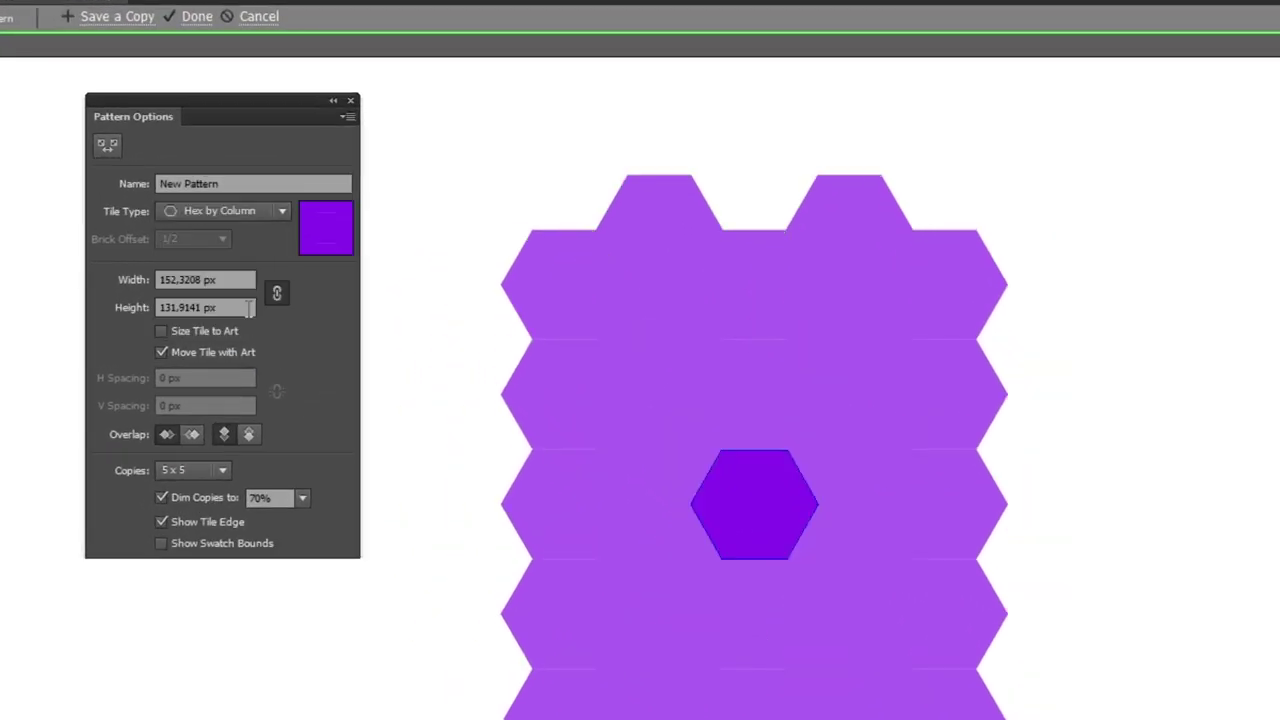
click(162, 332)
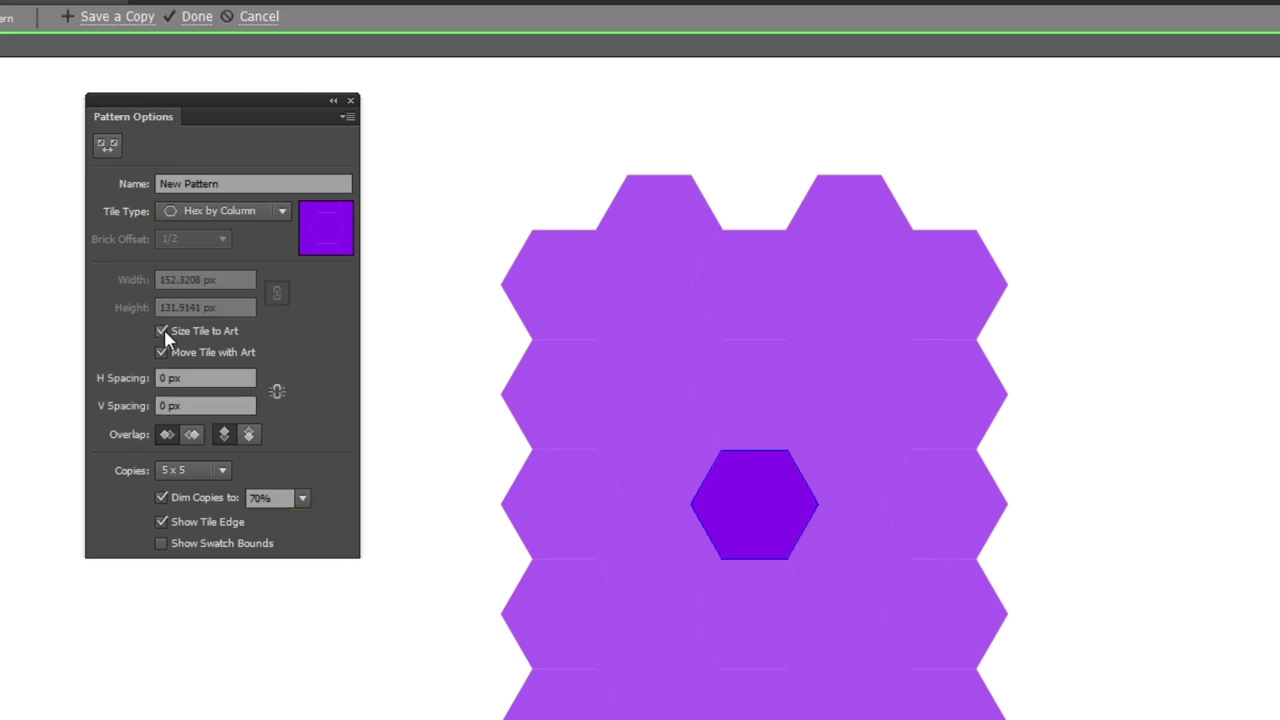
click(166, 378)
text(10)
double_click(163, 405)
text(10)
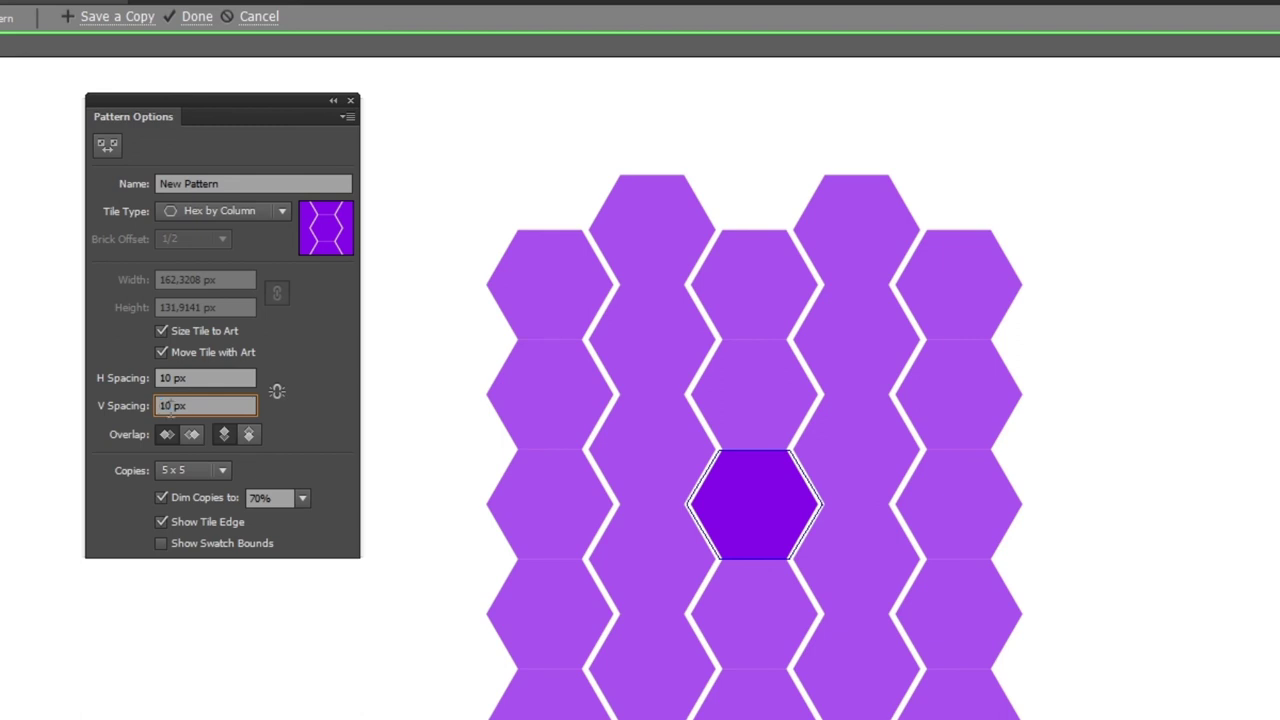
click(186, 379)
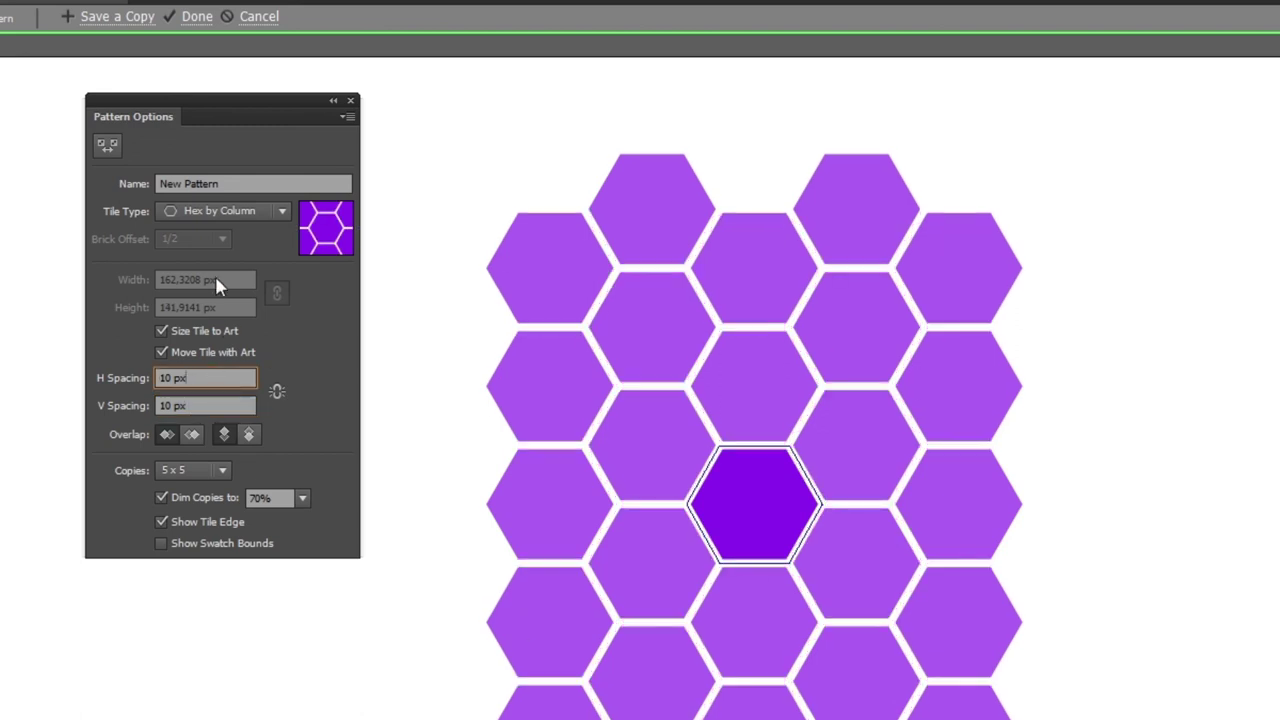
click(196, 19)
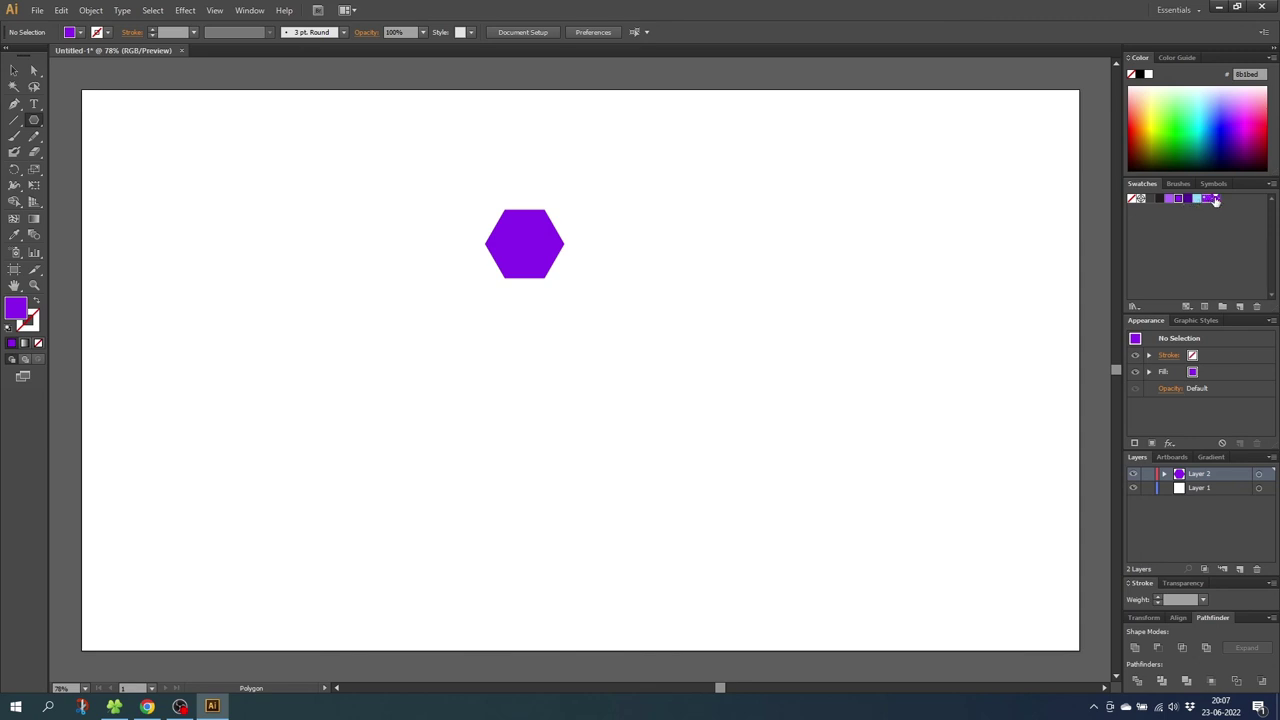
Draw a wide rectangle below the hexagon and fill it with the new hex-by-column pattern swatch
click(34, 120)
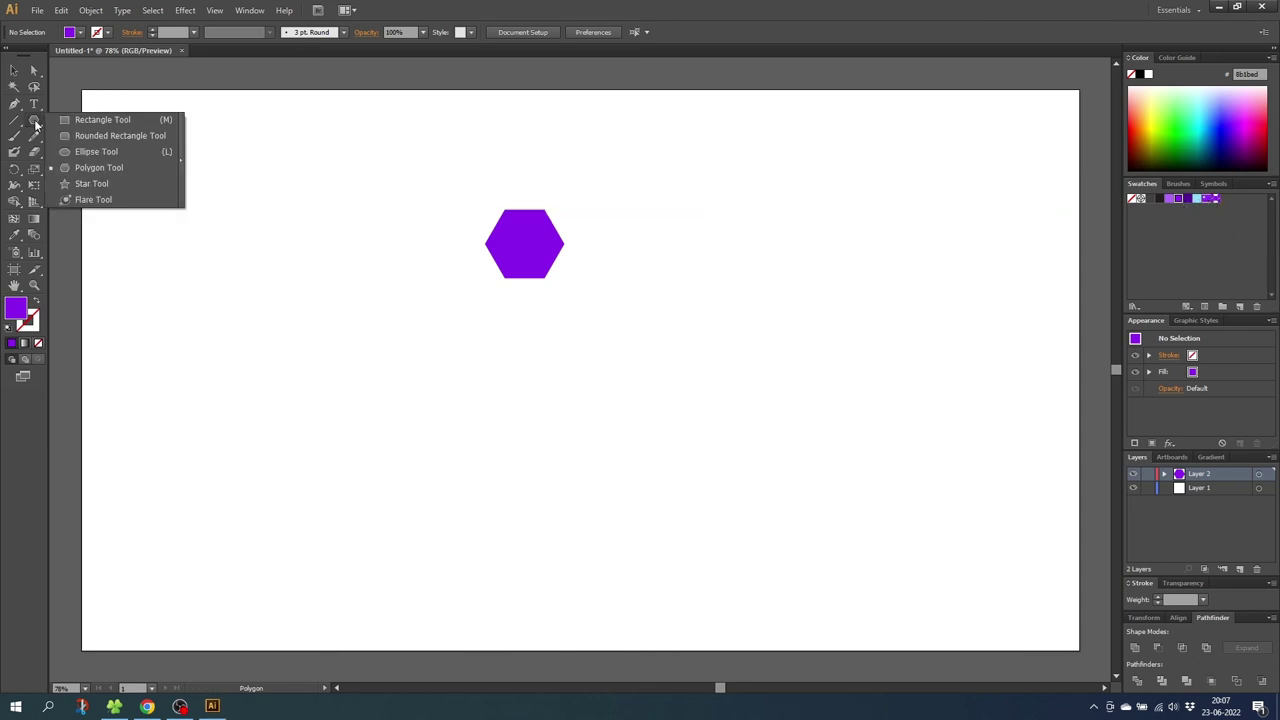
click(100, 120)
drag(232, 302, 832, 543)
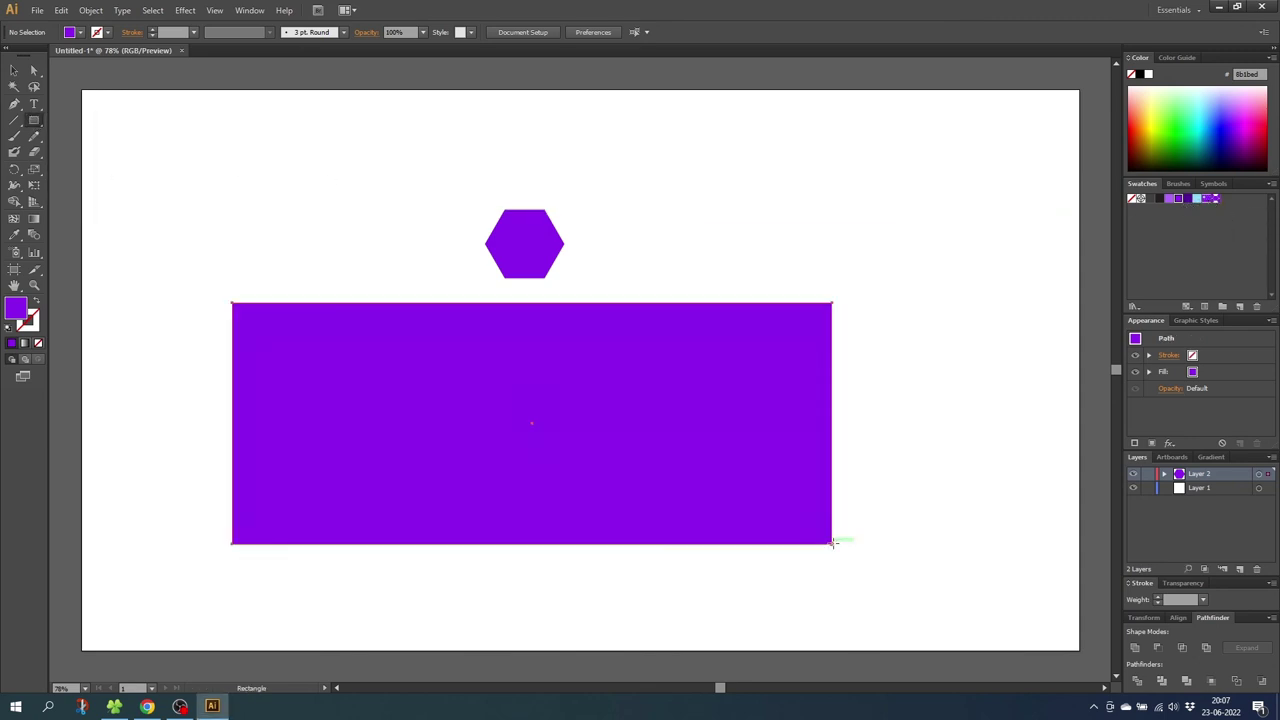
click(1213, 198)
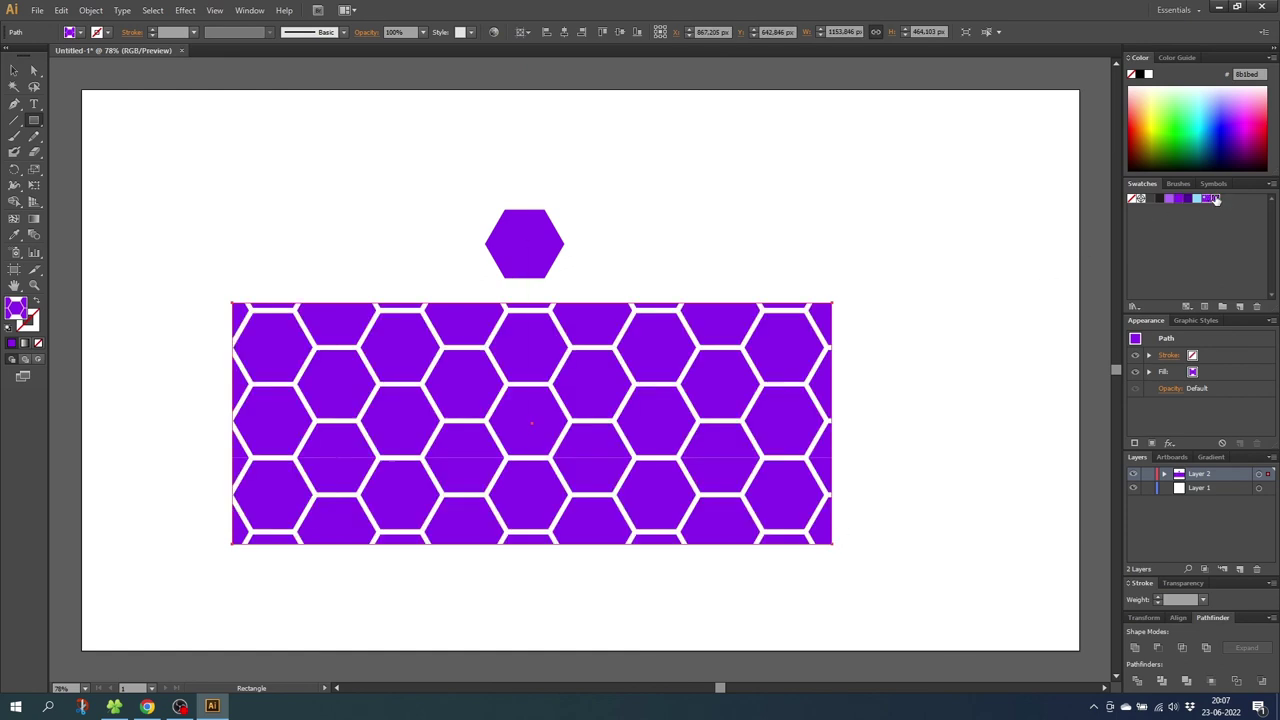